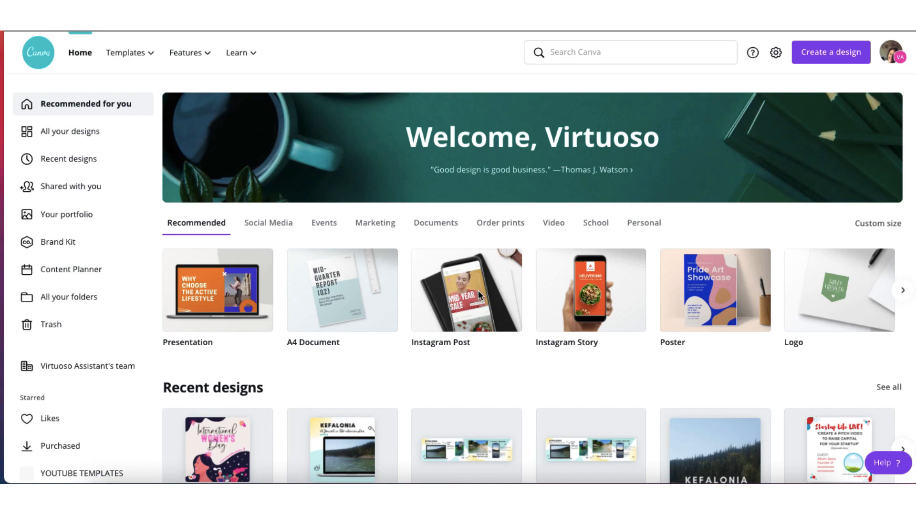
# Create a blank Instagram Post design
pyautogui.click(478, 290)
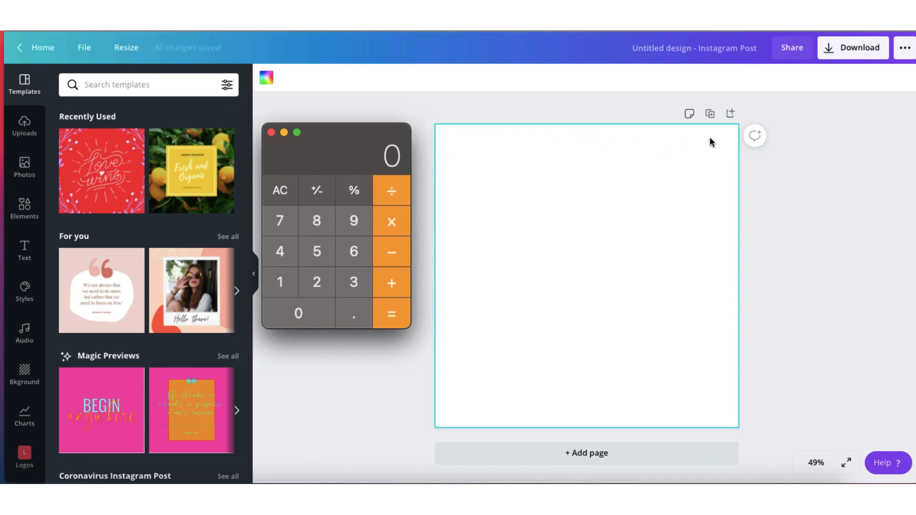
# Multiply 1080 by 4 in the calculator to work out the width of a four-slide carousel, and dismiss the calculator
pyautogui.click(283, 286)
pyautogui.click(297, 311)
pyautogui.click(317, 222)
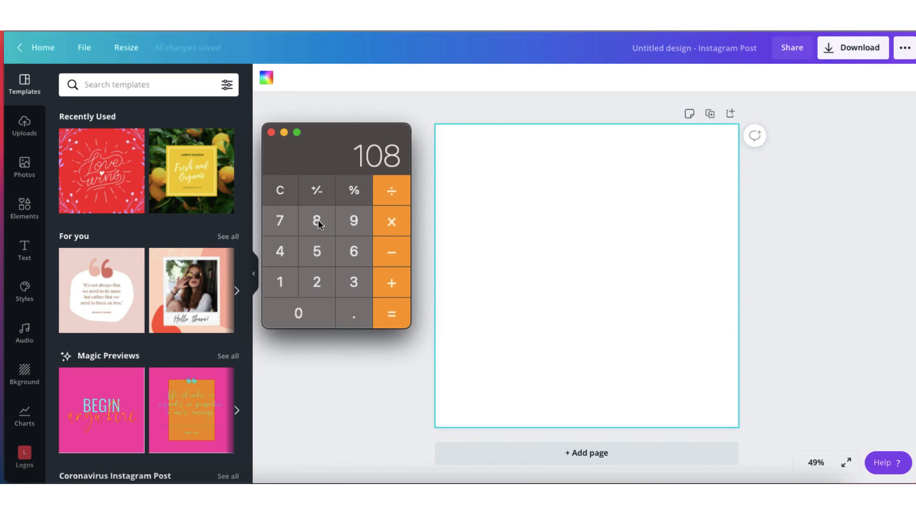
pyautogui.click(305, 316)
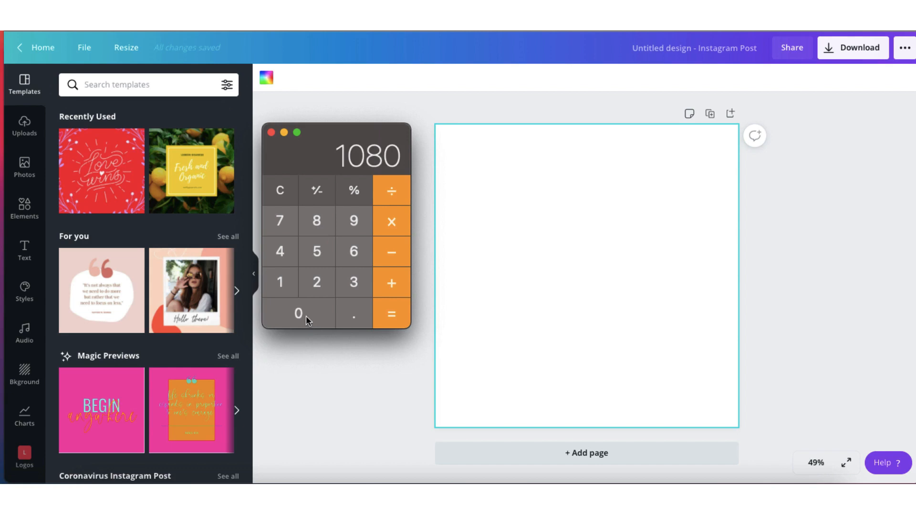
pyautogui.click(399, 223)
pyautogui.click(282, 254)
pyautogui.click(390, 315)
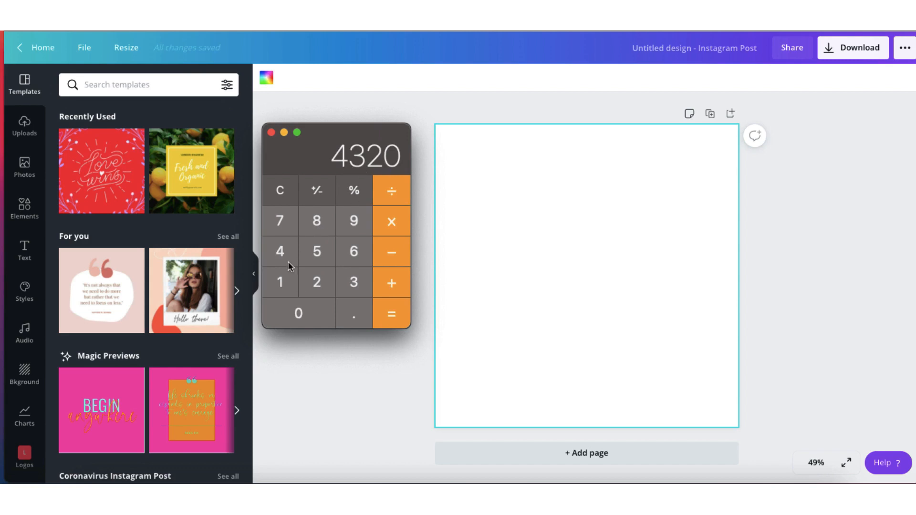
pyautogui.click(310, 348)
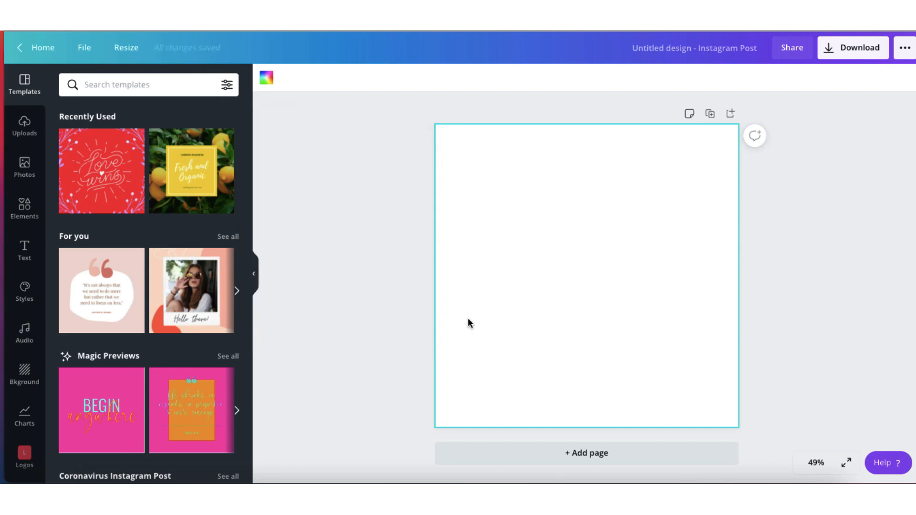
# Resize the design to a custom width of 4320 px, keeping the height at 1080 px
pyautogui.click(125, 50)
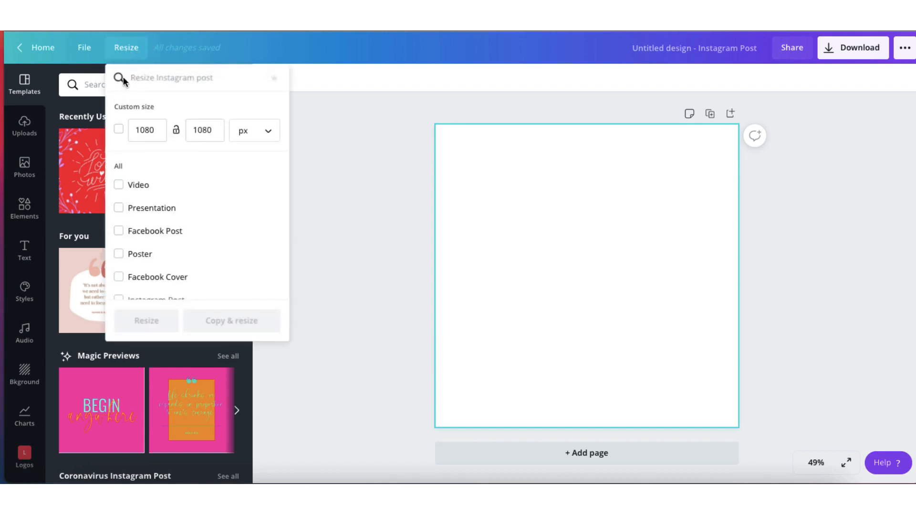
pyautogui.click(158, 132)
pyautogui.press('BackSpace')
pyautogui.press('BackSpace')
pyautogui.press('BackSpace')
pyautogui.press('BackSpace')
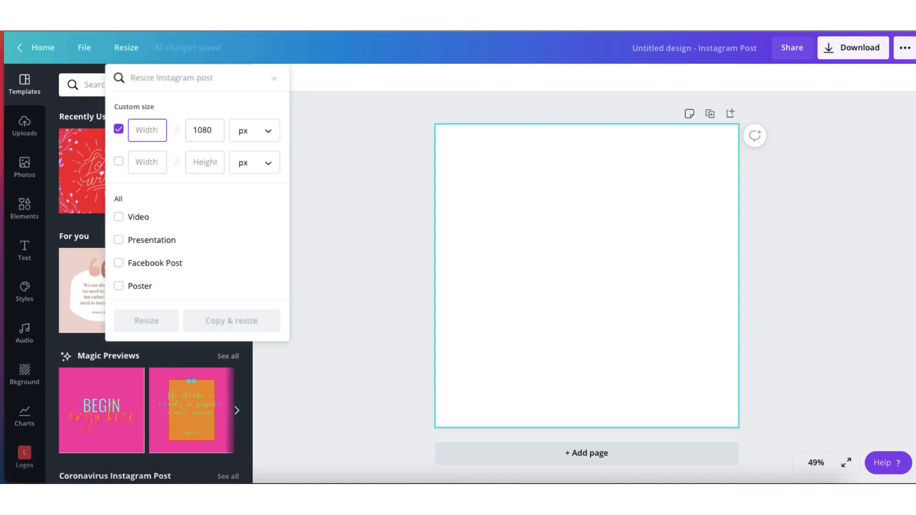
pyautogui.write('432')
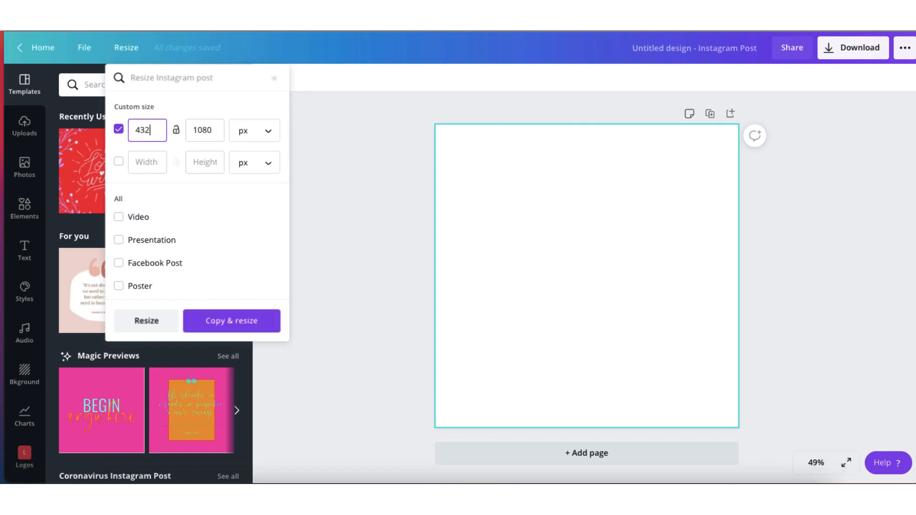
pyautogui.write('0')
pyautogui.click(147, 321)
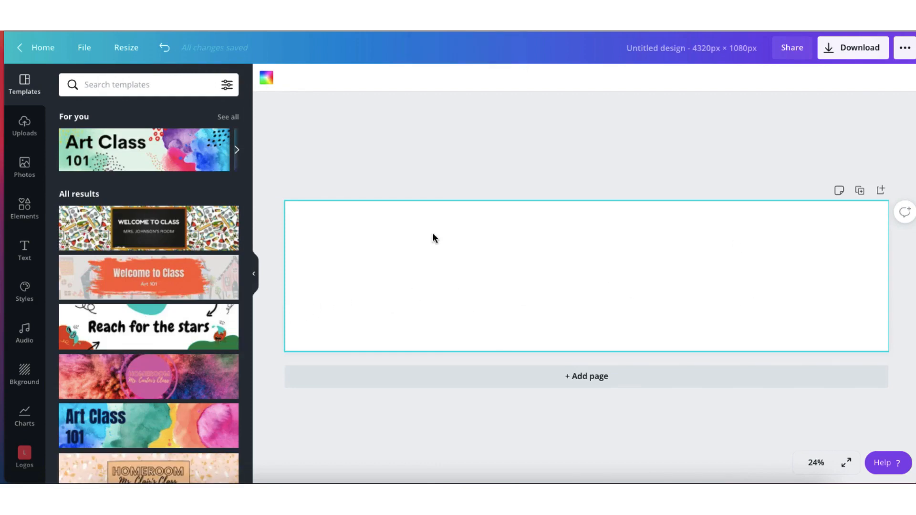
# Show the rulers and margins on the page, and collapse the side panel to widen the canvas
pyautogui.click(88, 52)
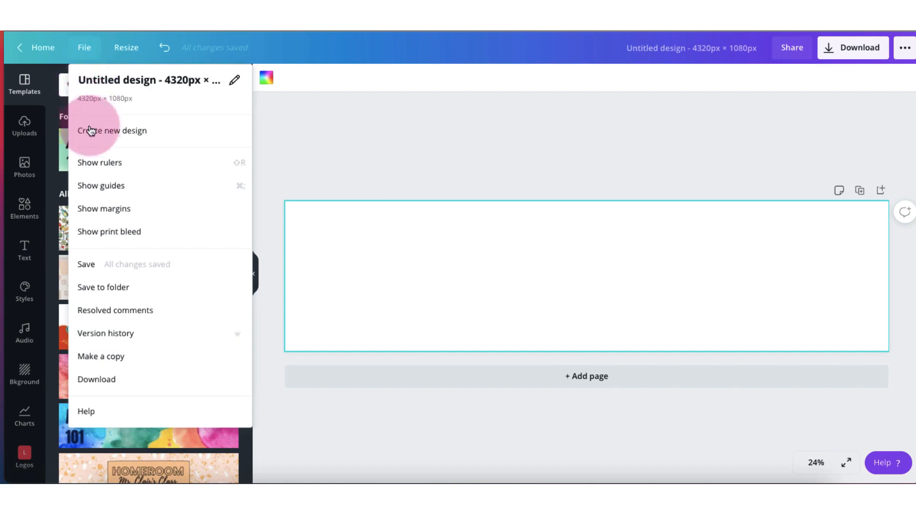
pyautogui.click(116, 165)
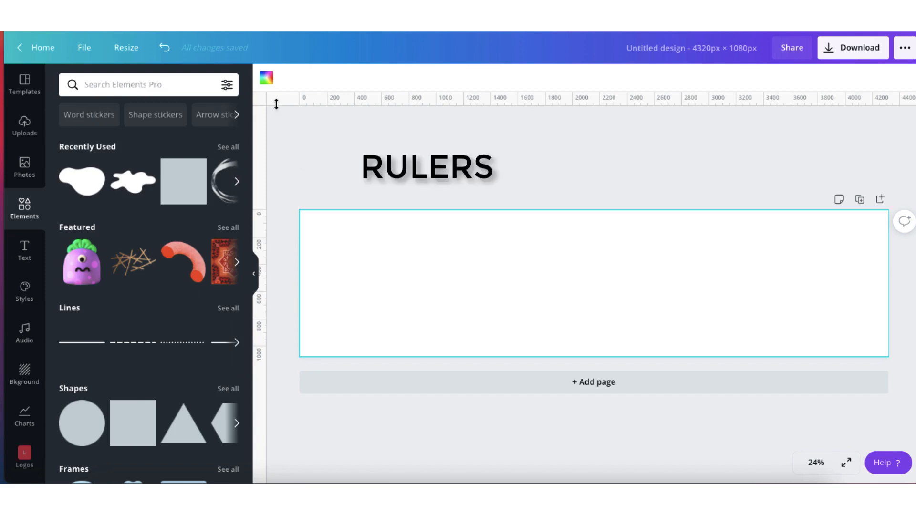
pyautogui.click(256, 275)
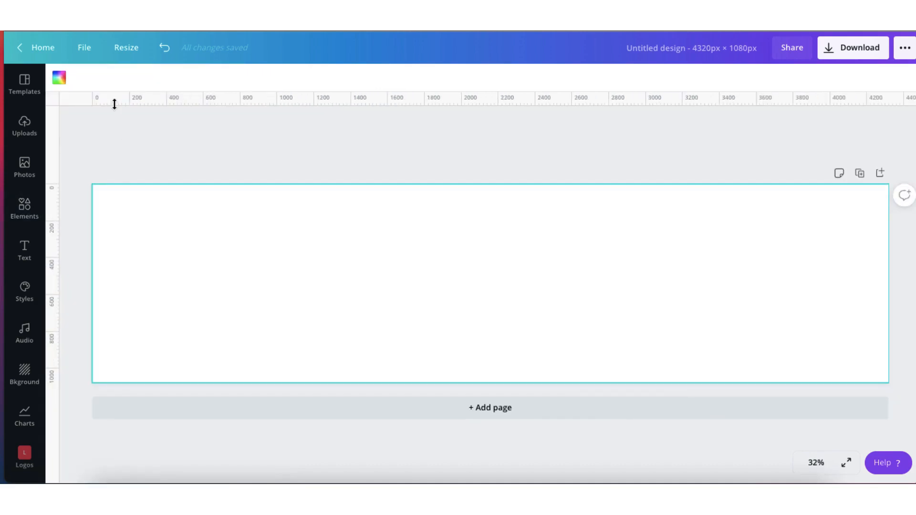
pyautogui.click(86, 50)
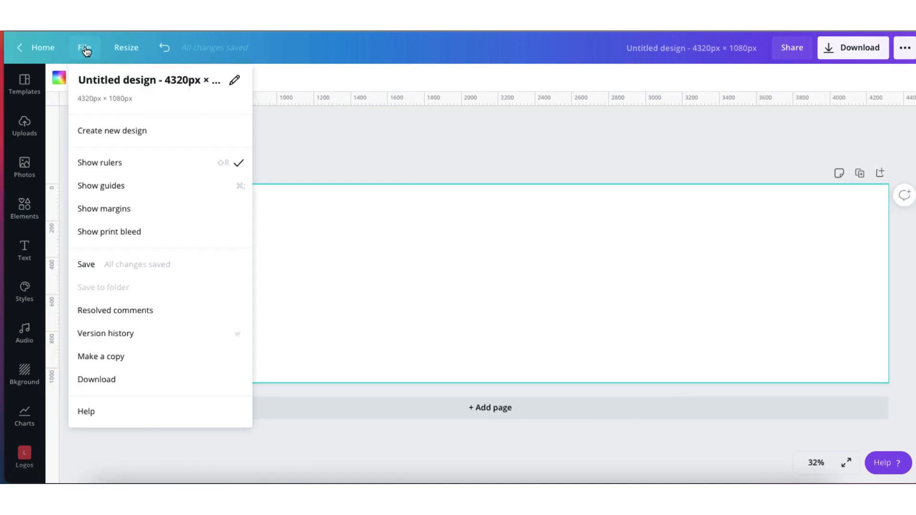
pyautogui.click(94, 209)
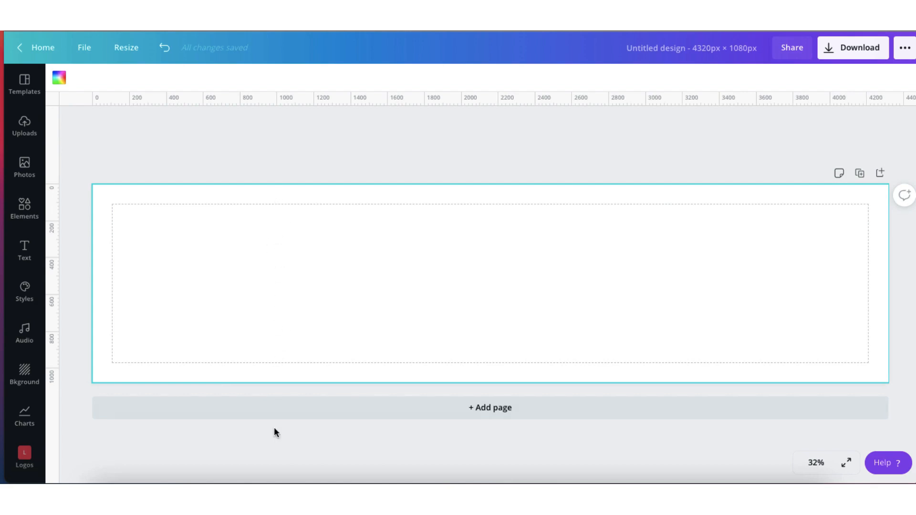
# Add a square shape, enlarge it to 1080 × 1080 px and align it with the page's left edge
pyautogui.click(25, 210)
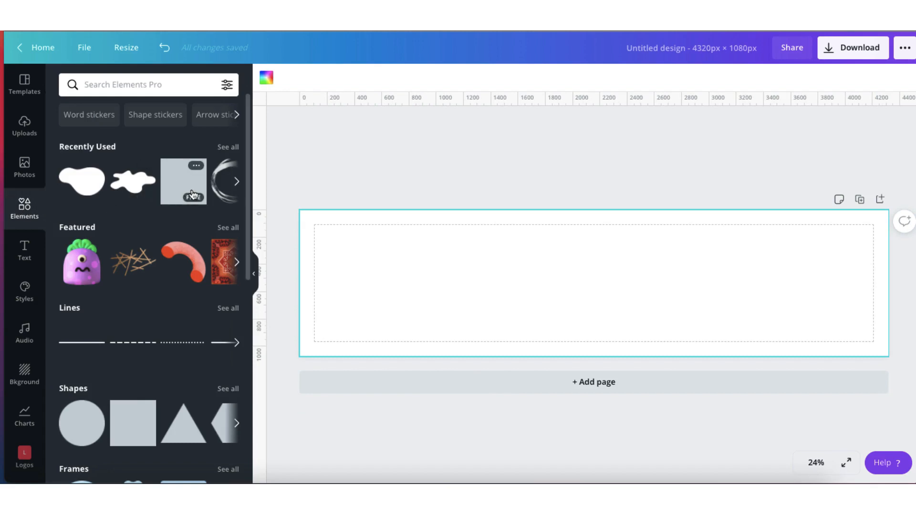
pyautogui.click(176, 186)
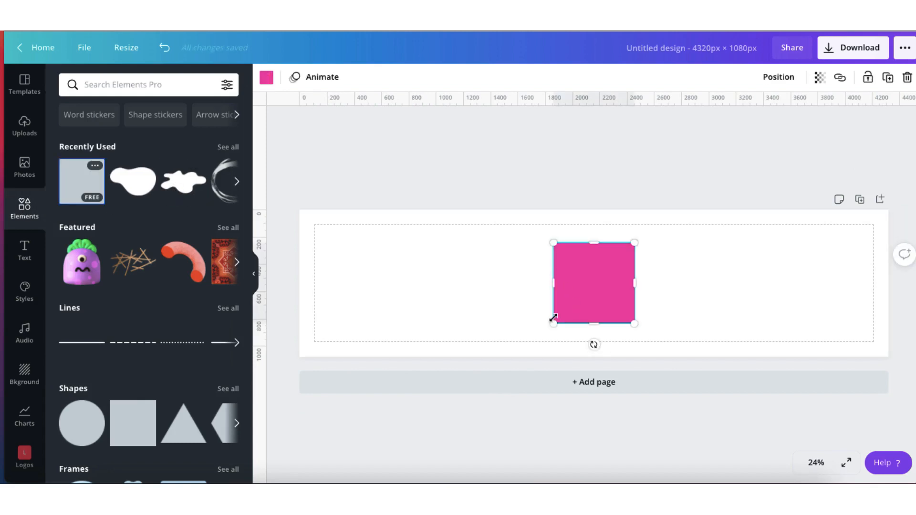
pyautogui.moveTo(551, 324); pyautogui.dragTo(520, 357)
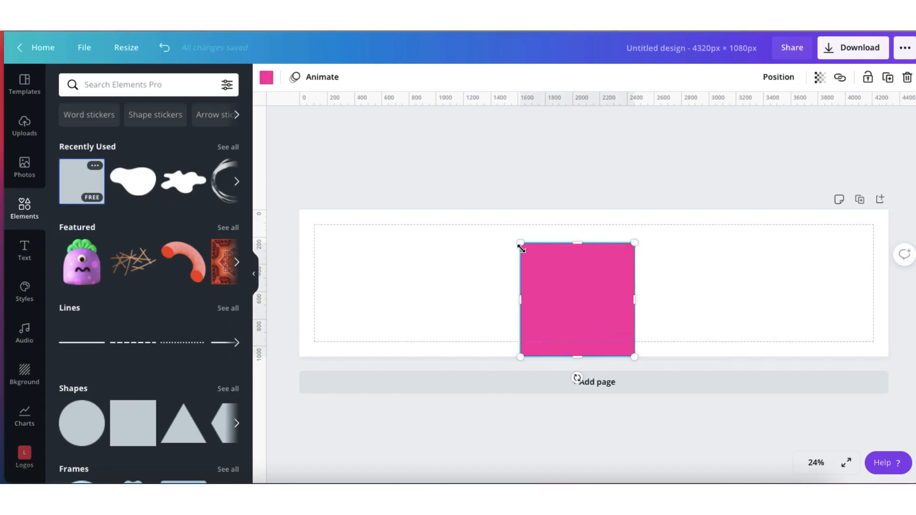
pyautogui.moveTo(521, 245); pyautogui.dragTo(489, 212)
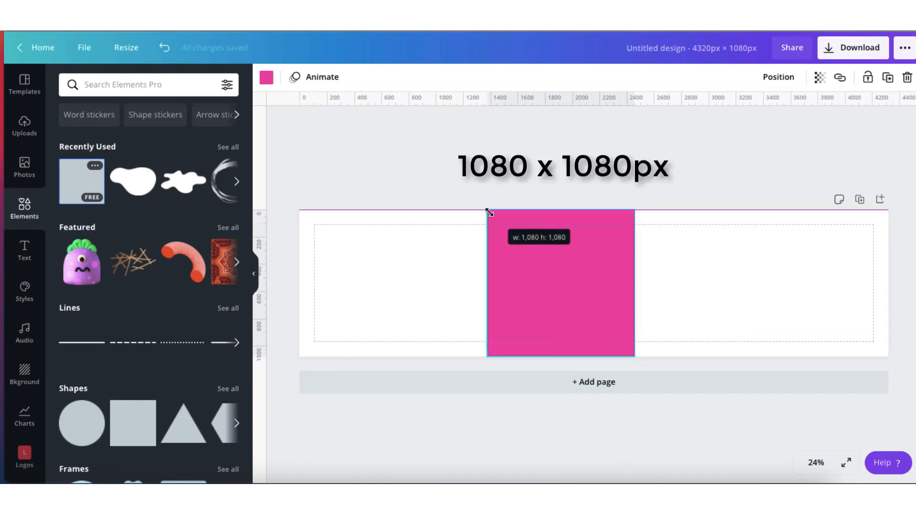
pyautogui.moveTo(542, 274); pyautogui.dragTo(356, 278)
pyautogui.click(254, 274)
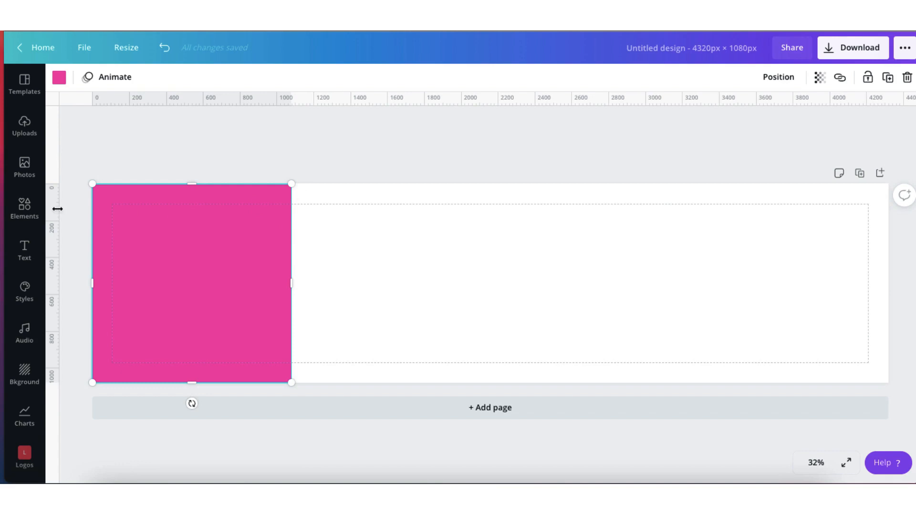
# Place three vertical guides at 1080 px intervals, using the pink square as a spacer along the page, and delete the square
pyautogui.moveTo(58, 210); pyautogui.dragTo(292, 218)
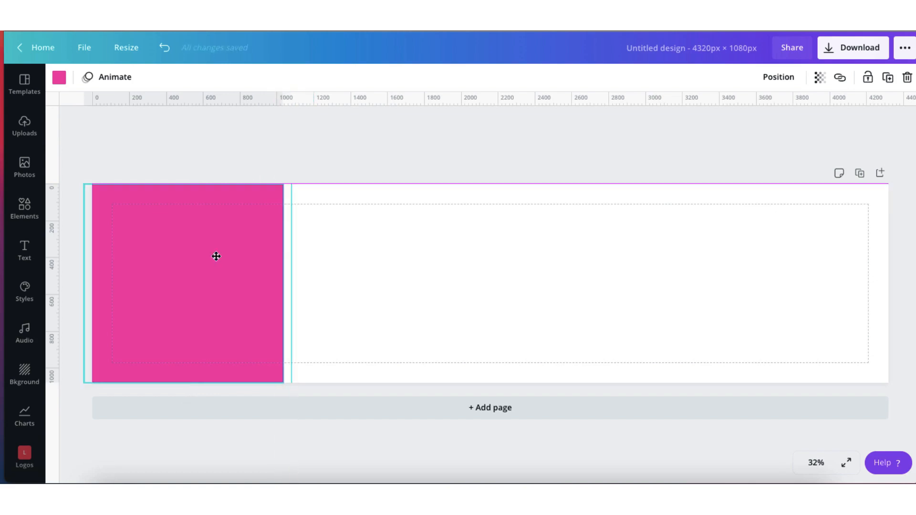
pyautogui.moveTo(217, 256); pyautogui.dragTo(423, 255)
pyautogui.moveTo(60, 240); pyautogui.dragTo(491, 239)
pyautogui.moveTo(444, 259); pyautogui.dragTo(644, 258)
pyautogui.moveTo(58, 270); pyautogui.dragTo(691, 233)
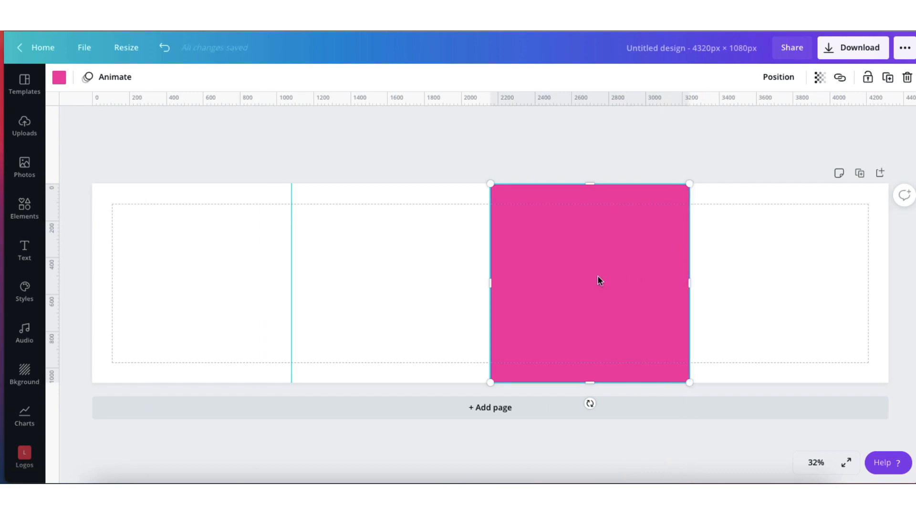
pyautogui.press('Delete')
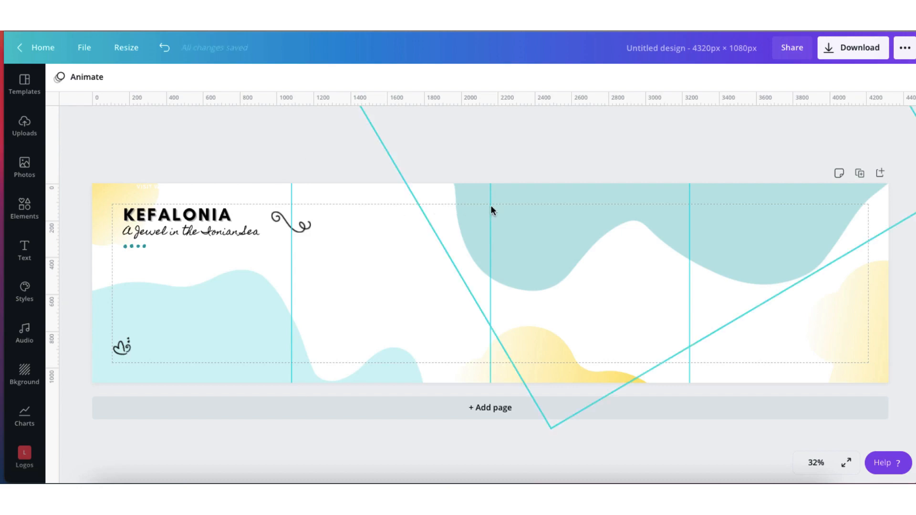
# Inspect the teal, light blue and yellow blobs that span the carousel slides by selecting each in turn
pyautogui.click(505, 205)
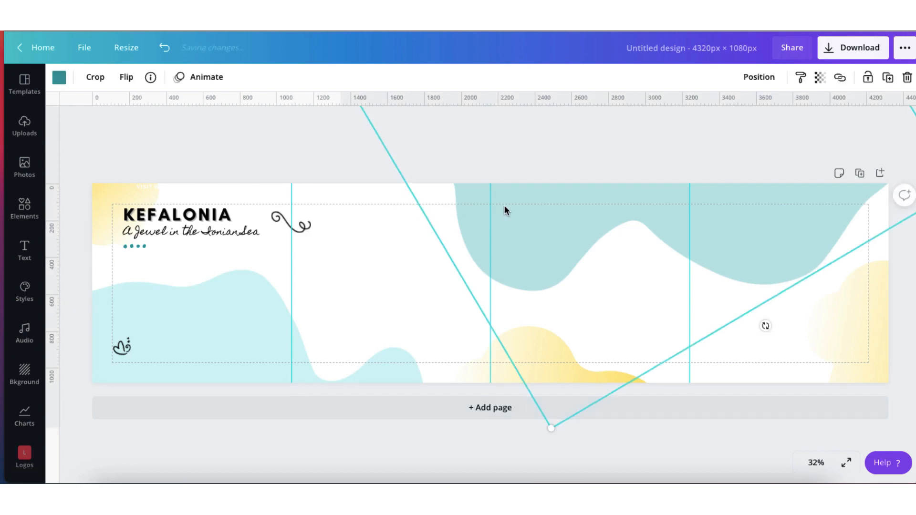
pyautogui.moveTo(505, 205); pyautogui.dragTo(243, 320)
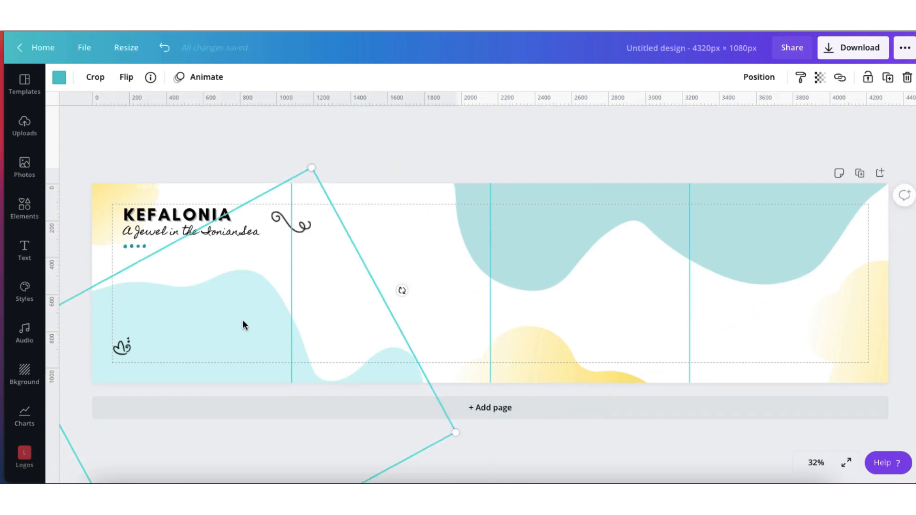
pyautogui.click(497, 366)
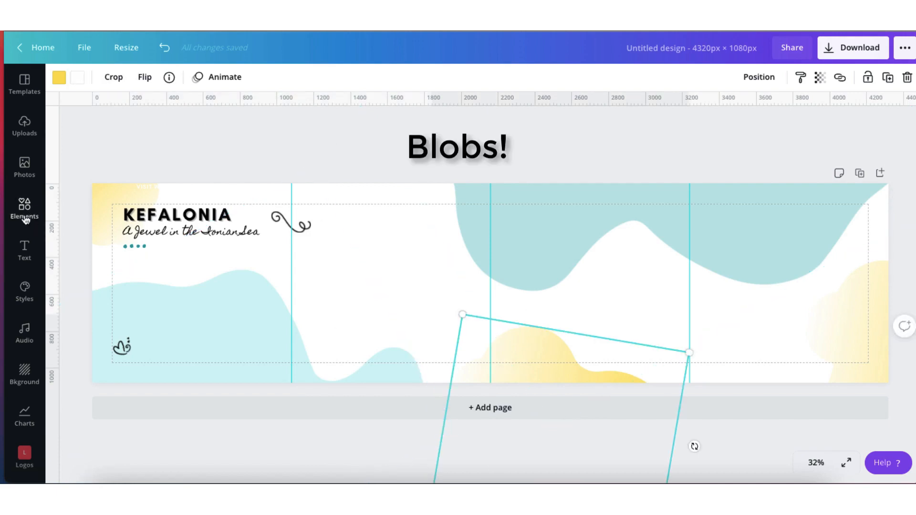
pyautogui.click(413, 282)
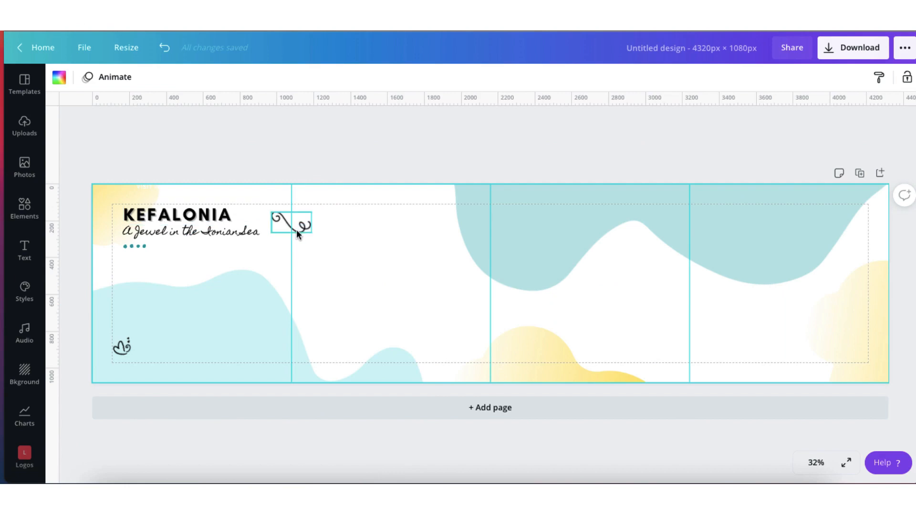
# Search the elements for "squiggles" and place a yellow looped squiggle across the middle guide, beside the lower yellow blob
pyautogui.click(24, 219)
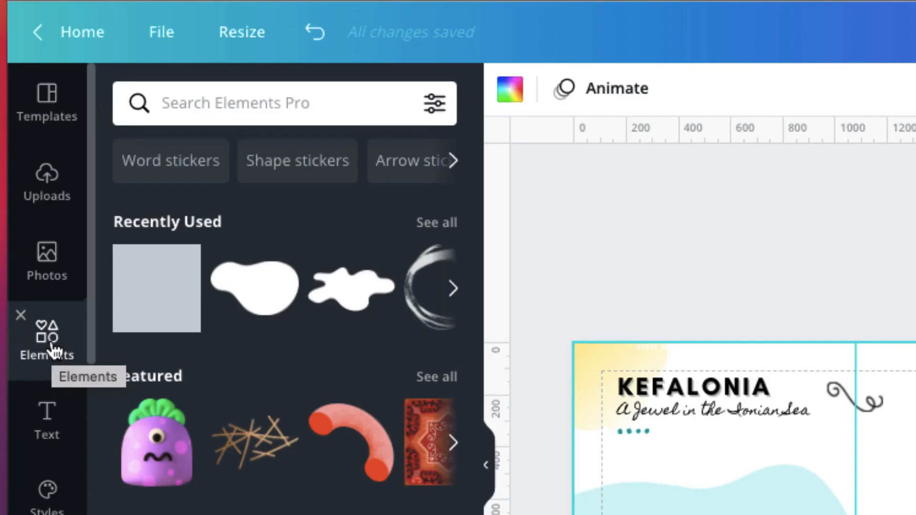
pyautogui.click(285, 102)
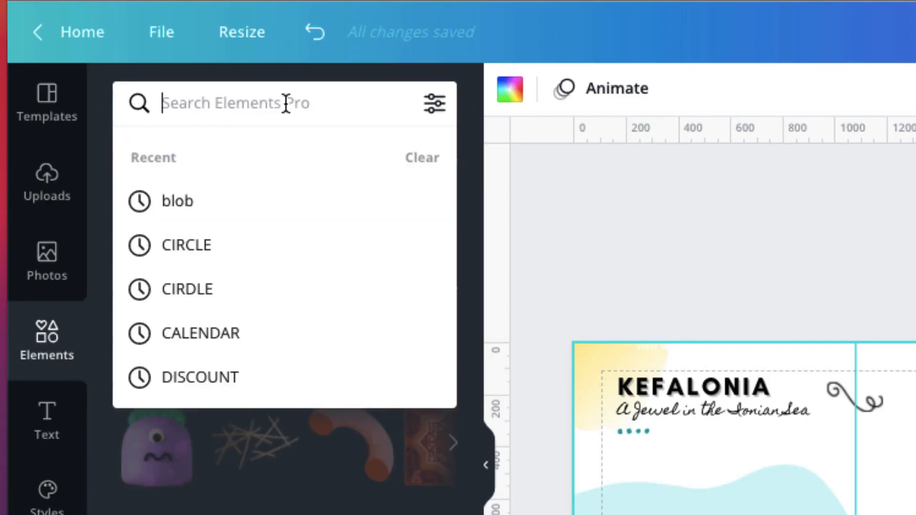
pyautogui.write('squigg')
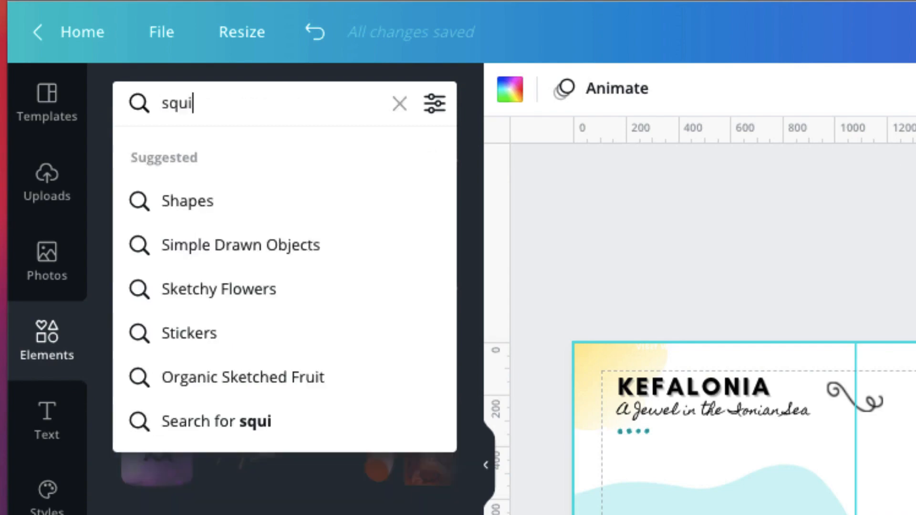
pyautogui.write('les')
pyautogui.press('Return')
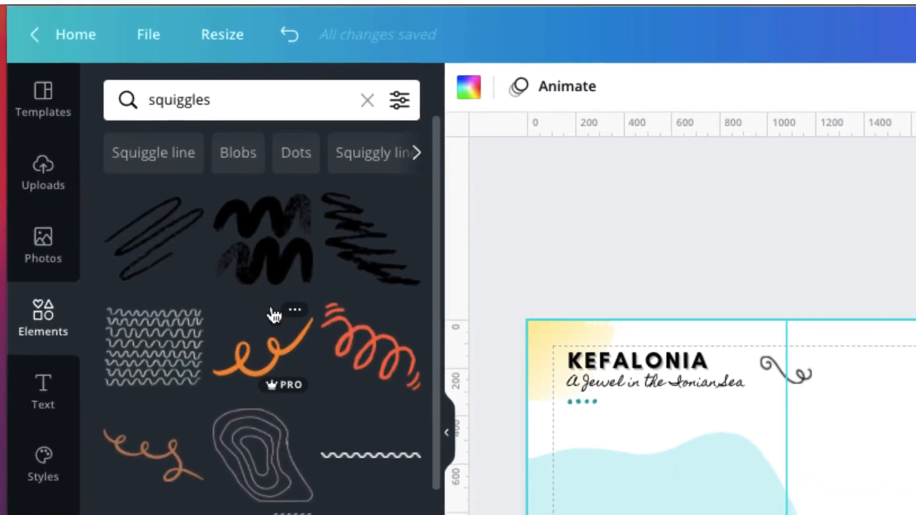
pyautogui.scroll(-5, 237, 282)
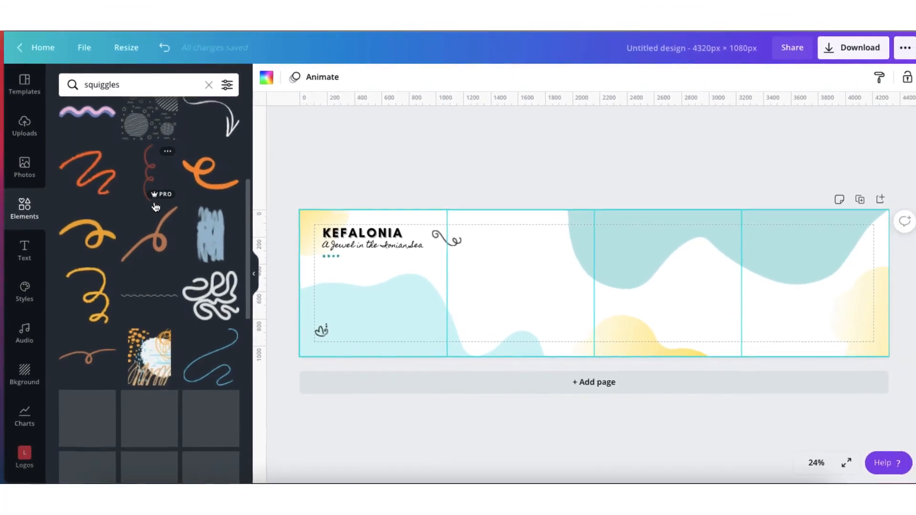
pyautogui.click(88, 289)
pyautogui.moveTo(590, 332)
pyautogui.mouseDown()
pyautogui.moveTo(611, 336)
pyautogui.moveTo(663, 301)
pyautogui.moveTo(665, 284)
pyautogui.moveTo(636, 272)
pyautogui.moveTo(593, 280)
pyautogui.moveTo(583, 298)
pyautogui.moveTo(594, 325)
pyautogui.mouseUp()
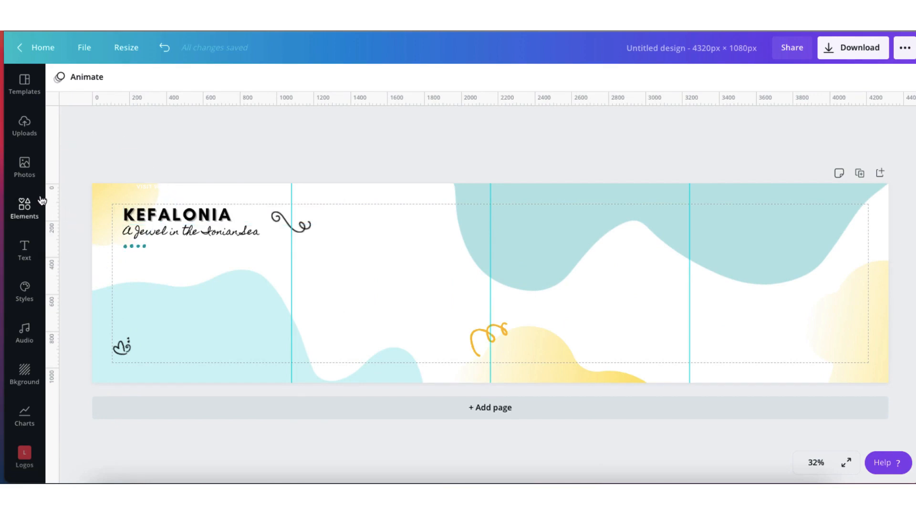
# Browse the trending stock photos for pictures suitable for the carousel
pyautogui.click(27, 168)
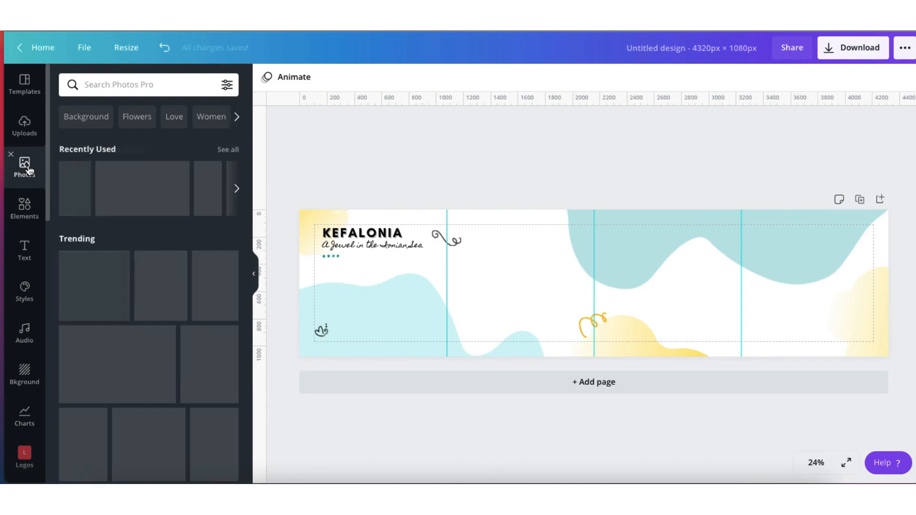
pyautogui.scroll(-1, 120, 261)
pyautogui.scroll(-3, 120, 261)
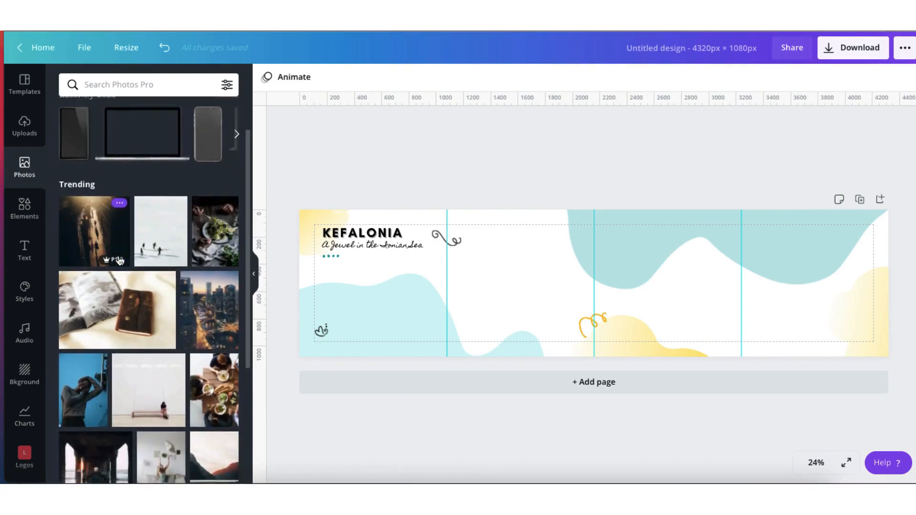
pyautogui.scroll(-1, 120, 261)
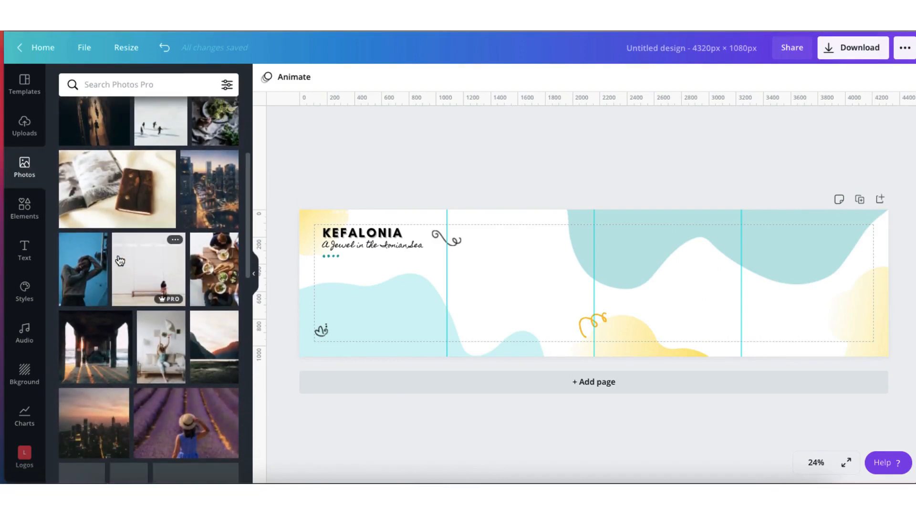
pyautogui.scroll(-2, 120, 261)
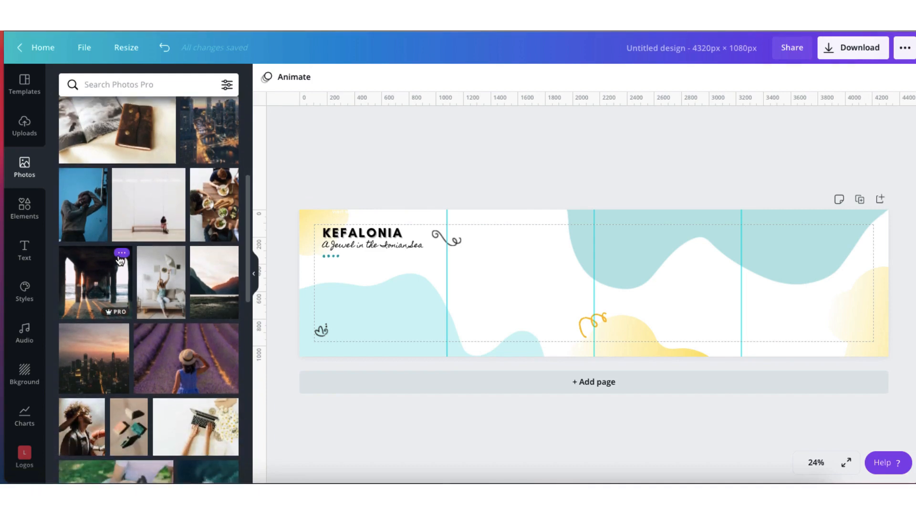
pyautogui.scroll(-4, 120, 260)
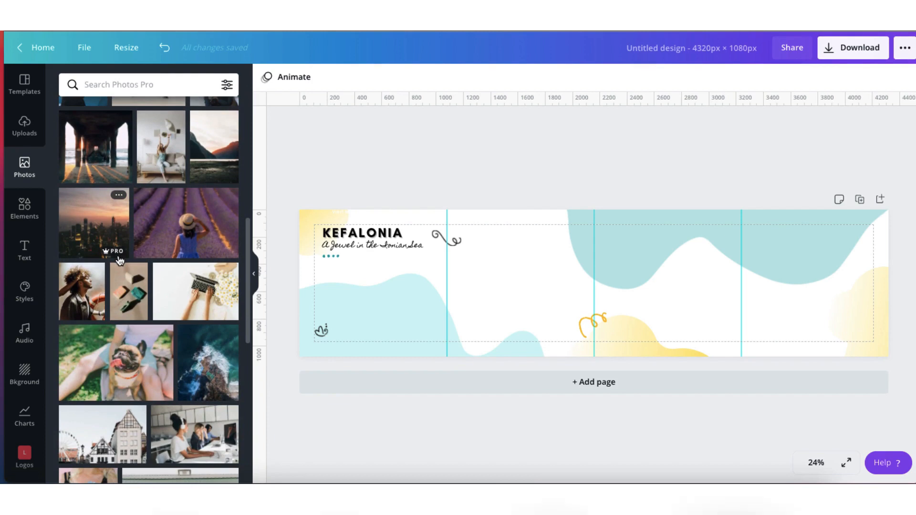
pyautogui.scroll(-1, 120, 260)
pyautogui.scroll(-4, 120, 260)
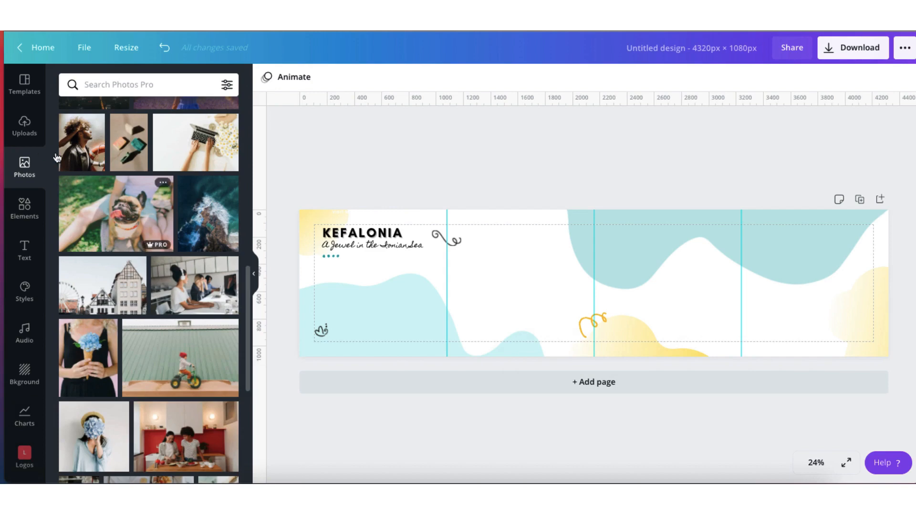
# Add the uploaded photo of the harbour at sunset to the page
pyautogui.click(24, 125)
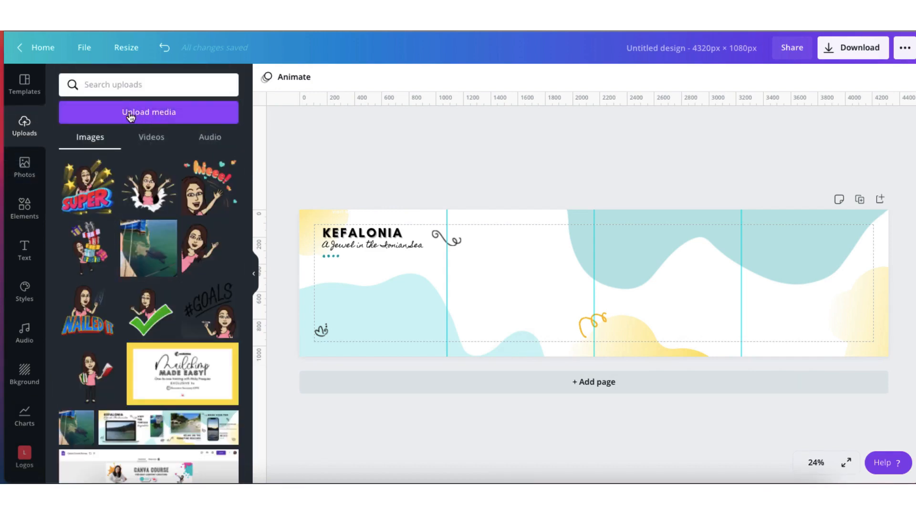
pyautogui.click(139, 115)
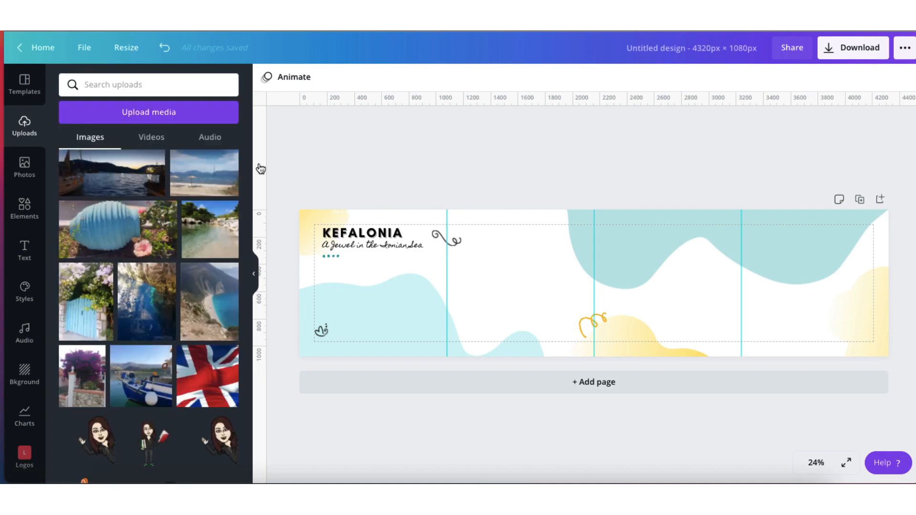
pyautogui.click(148, 184)
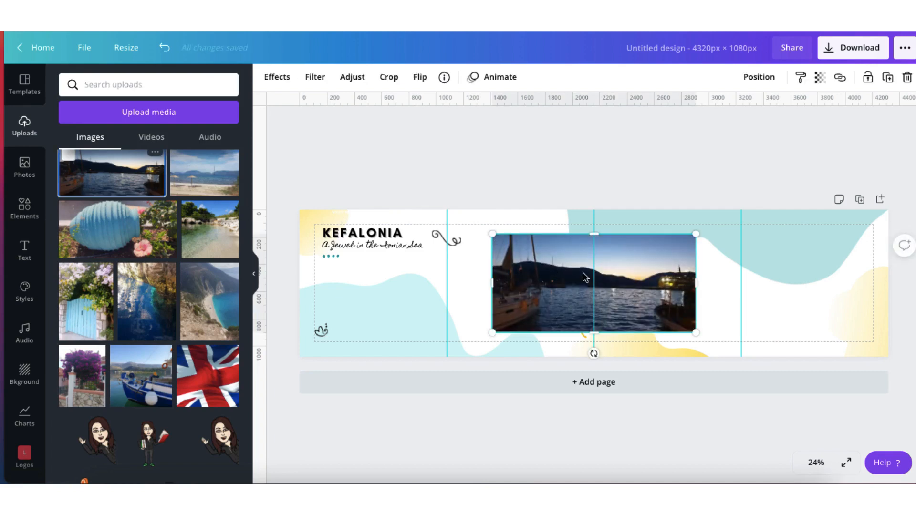
# Crop both sides of the harbour photo, shrink it and move it across the first guide, below the title
pyautogui.moveTo(696, 283); pyautogui.dragTo(658, 285)
pyautogui.moveTo(493, 284); pyautogui.dragTo(529, 283)
pyautogui.moveTo(658, 234); pyautogui.dragTo(634, 266)
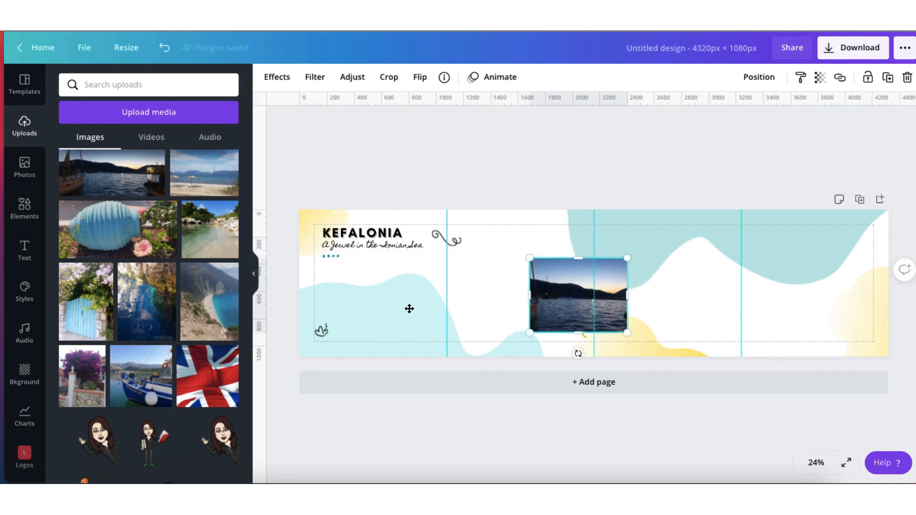
pyautogui.moveTo(532, 330); pyautogui.dragTo(356, 334)
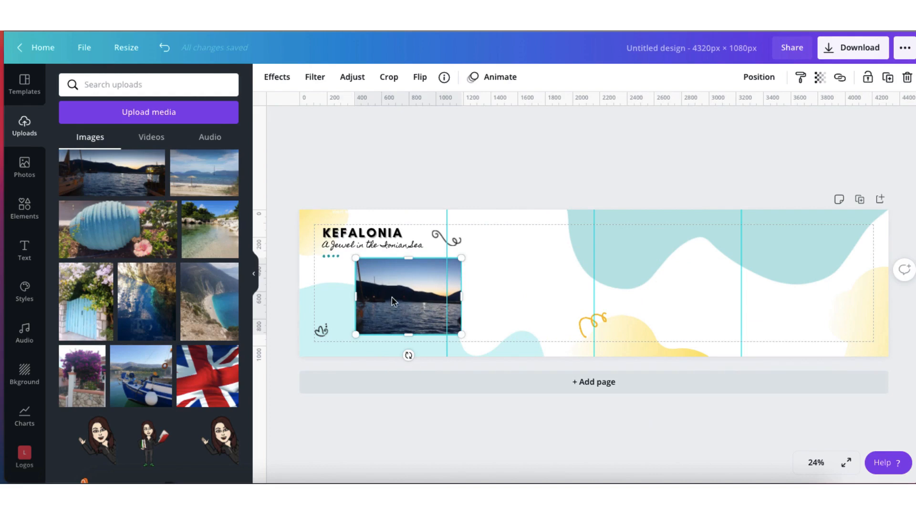
# Search the stock photos for "laptop" and add the laptop mockup with the transparent screen
pyautogui.click(23, 167)
pyautogui.click(169, 85)
pyautogui.write('laptop')
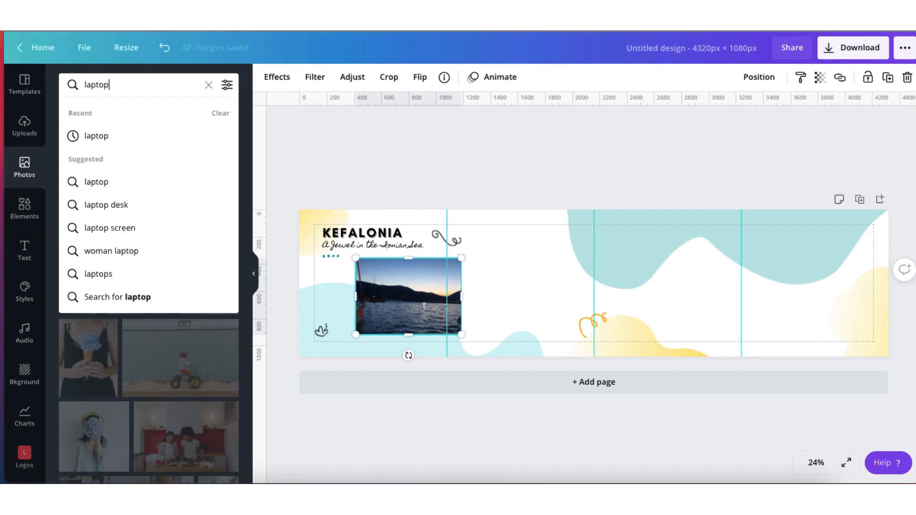
pyautogui.press('Return')
pyautogui.click(115, 177)
# Resize the laptop mockup and the harbour photo so that the photo fills the laptop's screen
pyautogui.moveTo(497, 225); pyautogui.dragTo(565, 251)
pyautogui.moveTo(575, 316); pyautogui.dragTo(501, 318)
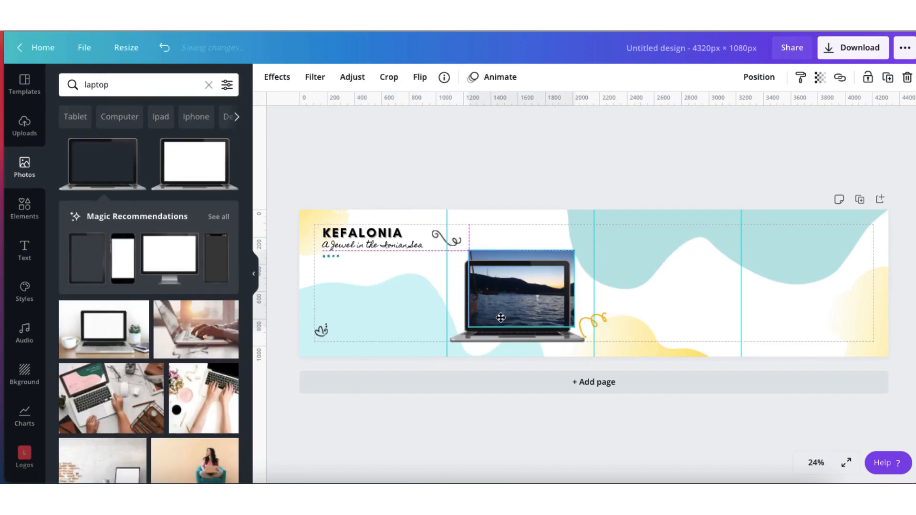
pyautogui.moveTo(574, 251); pyautogui.dragTo(537, 269)
pyautogui.click(643, 298)
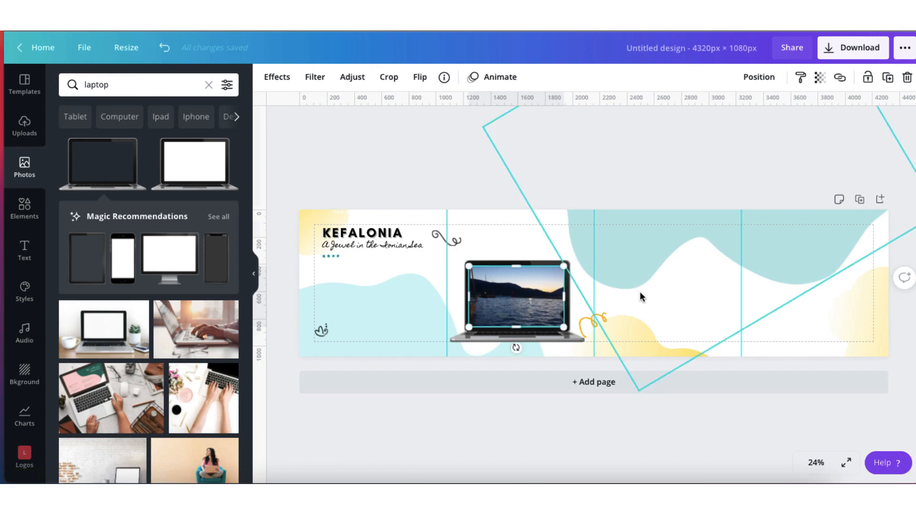
# Move the laptop together with its screen photo across the first guide, beneath the Kefalonia title
pyautogui.click(815, 464)
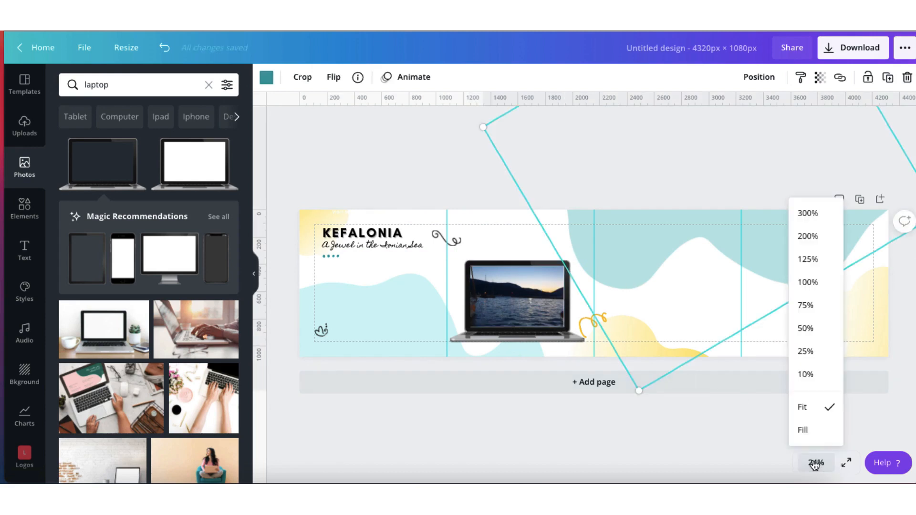
pyautogui.click(814, 329)
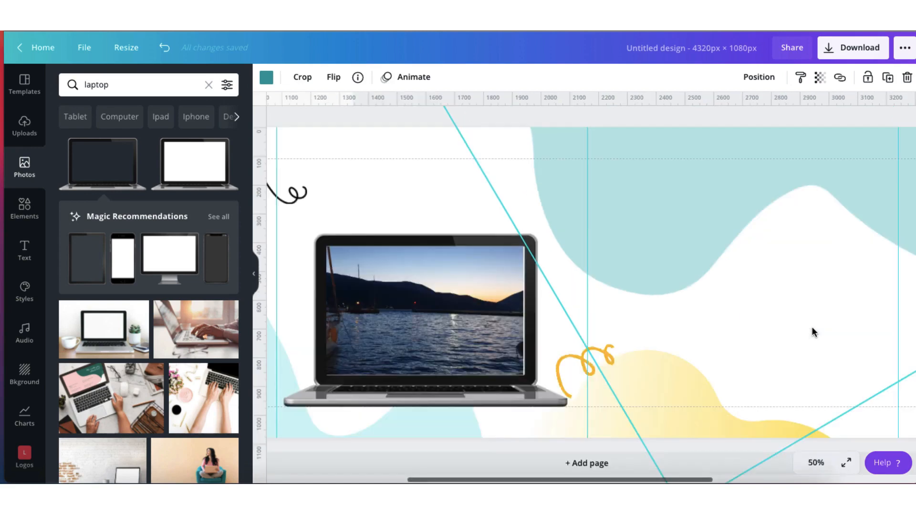
pyautogui.click(253, 274)
pyautogui.hscroll(-7, 270, 305)
pyautogui.click(552, 431)
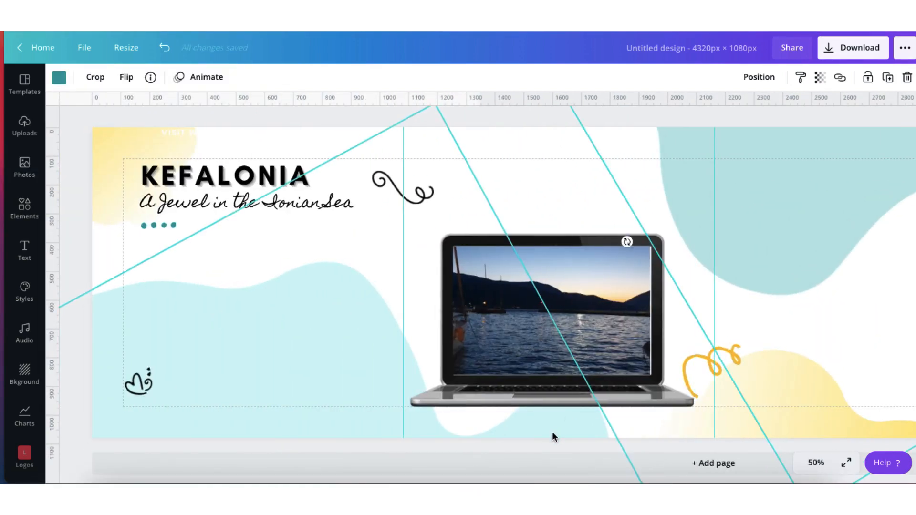
pyautogui.click(549, 395)
pyautogui.keyDown('shift'); pyautogui.click(541, 325); pyautogui.keyUp('shift')
pyautogui.moveTo(542, 325); pyautogui.dragTo(305, 323)
pyautogui.click(572, 228)
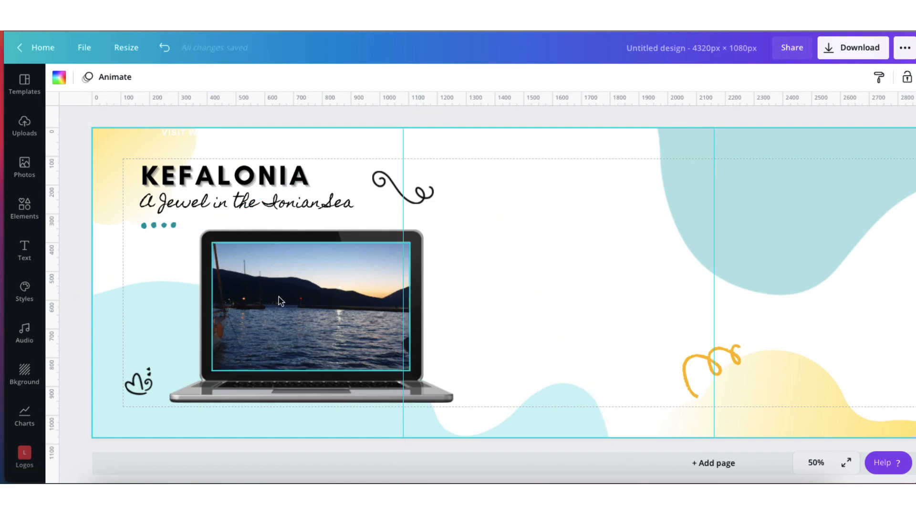
pyautogui.click(386, 189)
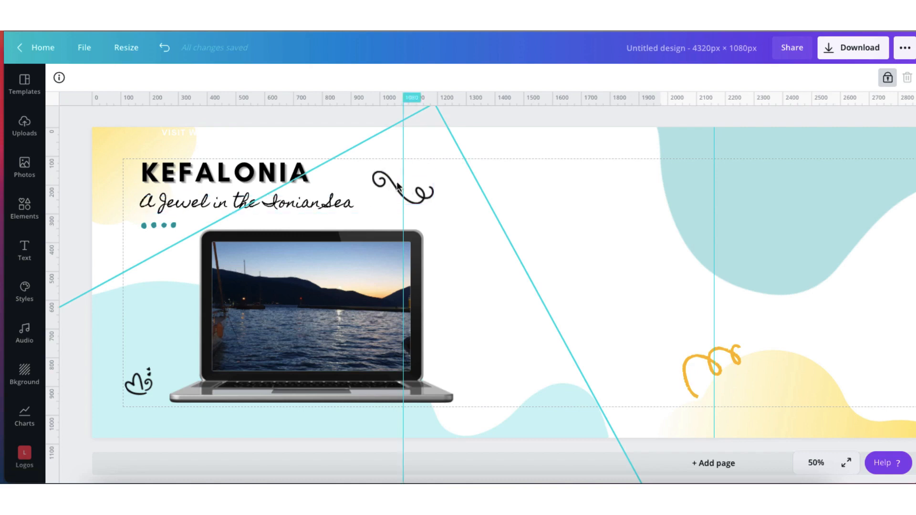
pyautogui.click(587, 241)
pyautogui.hscroll(1, 587, 241)
pyautogui.hscroll(3, 586, 236)
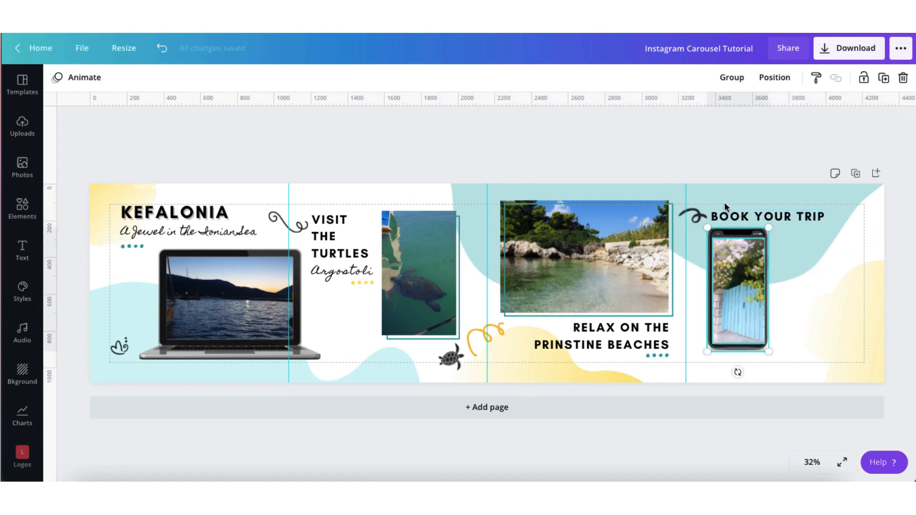
pyautogui.click(725, 169)
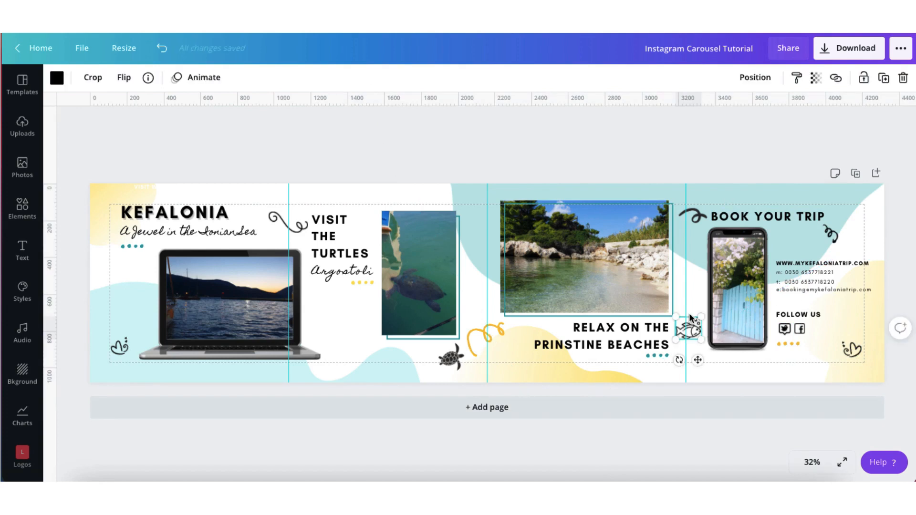
pyautogui.click(717, 163)
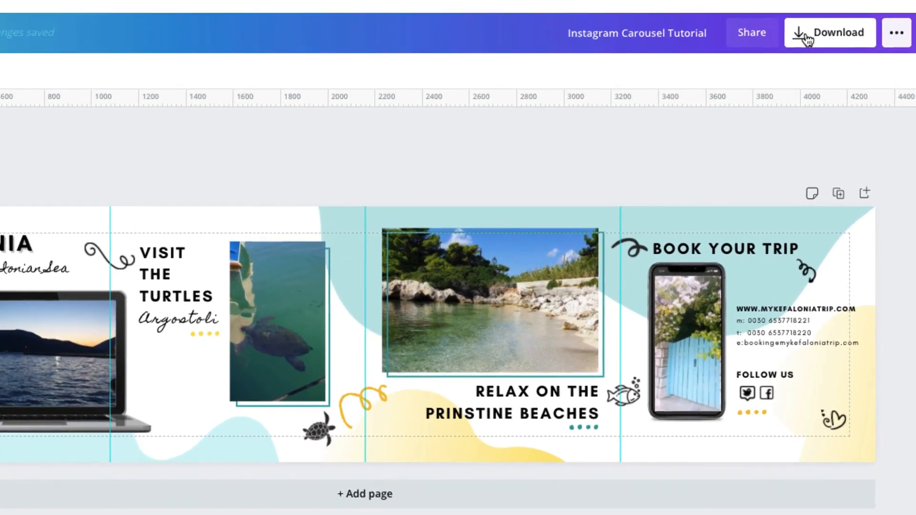
# Download the finished carousel as a PNG at size 1.5, 6480 × 1620 px
pyautogui.click(844, 56)
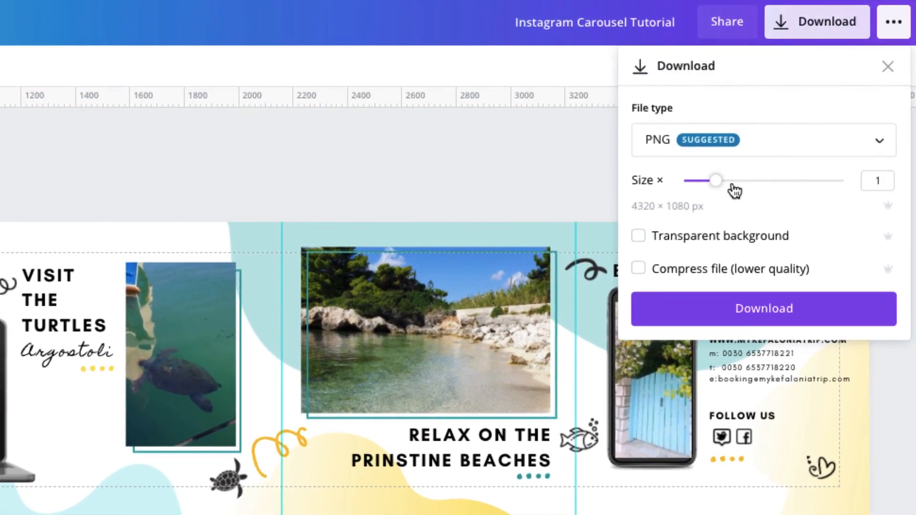
pyautogui.click(751, 186)
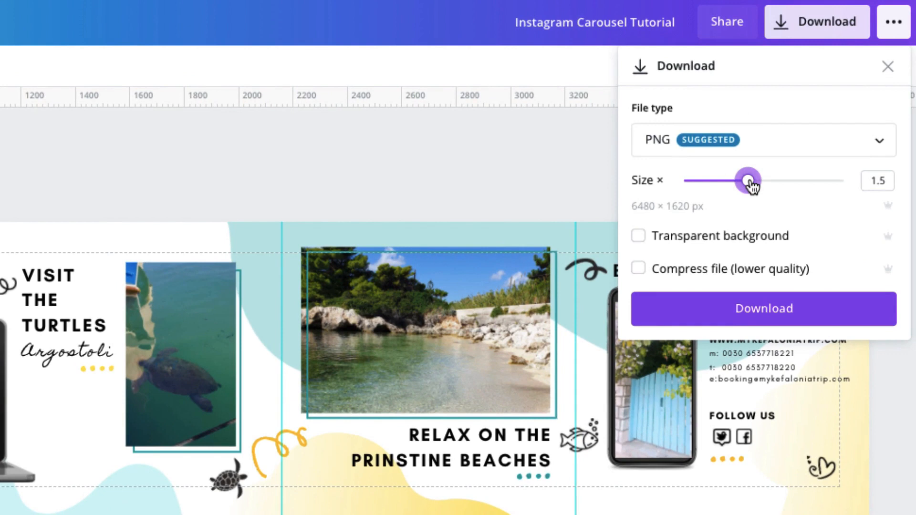
pyautogui.click(740, 314)
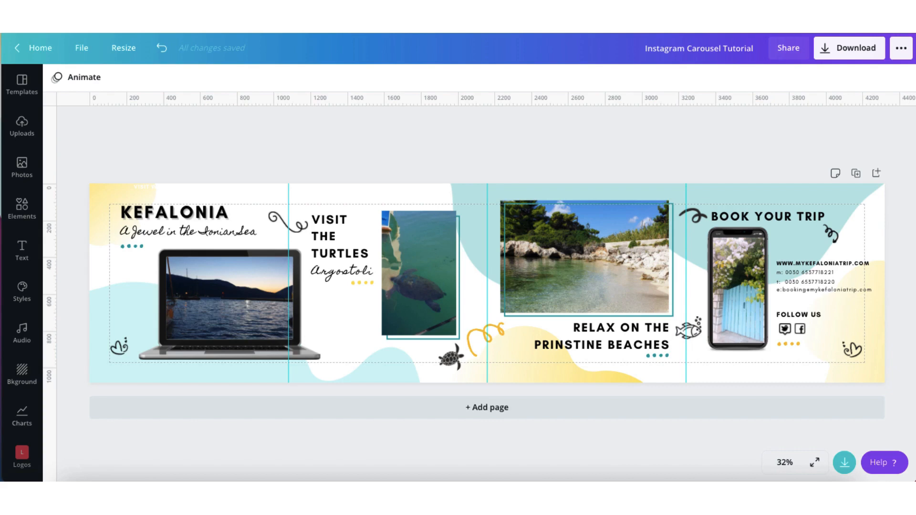
# Create a new Instagram Post design and add the uploaded carousel image to its page
pyautogui.click(41, 49)
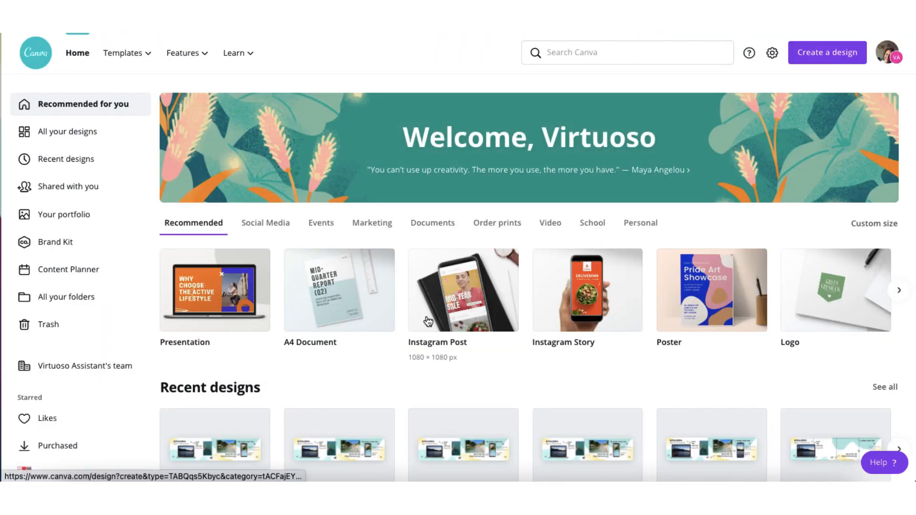
pyautogui.click(454, 304)
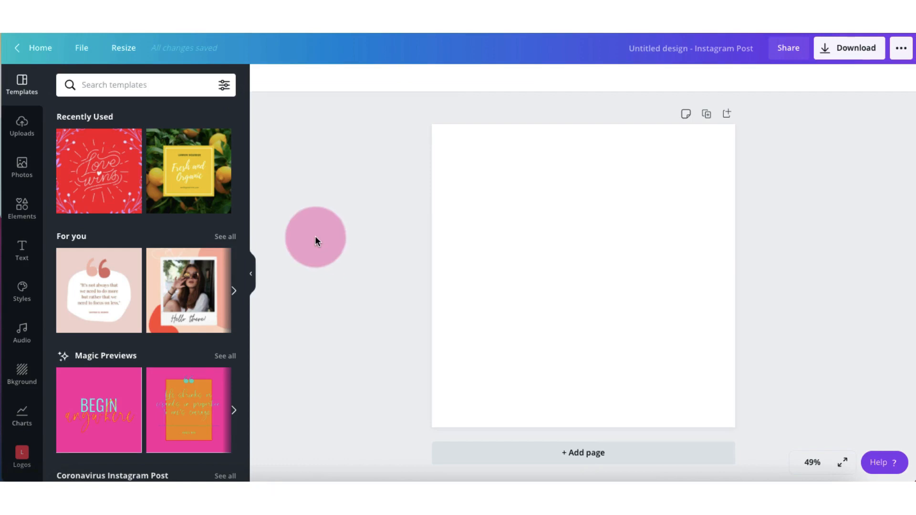
pyautogui.click(22, 139)
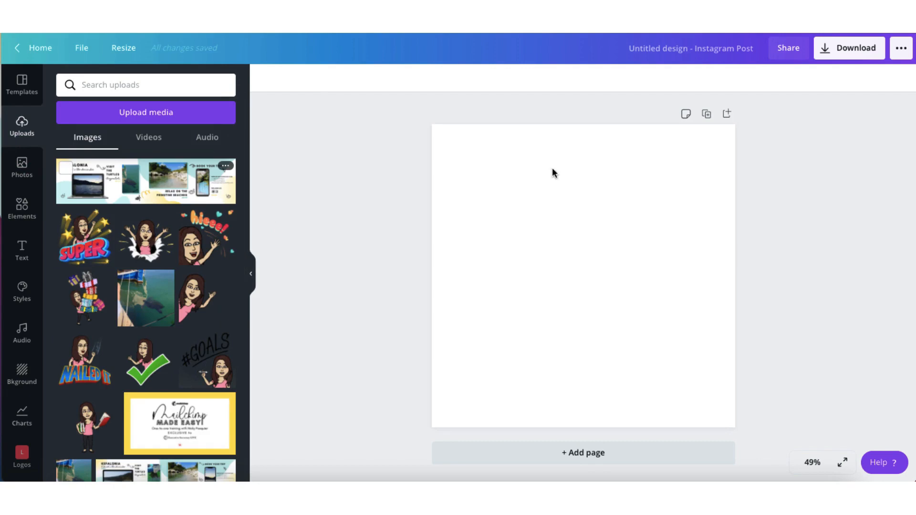
pyautogui.click(157, 184)
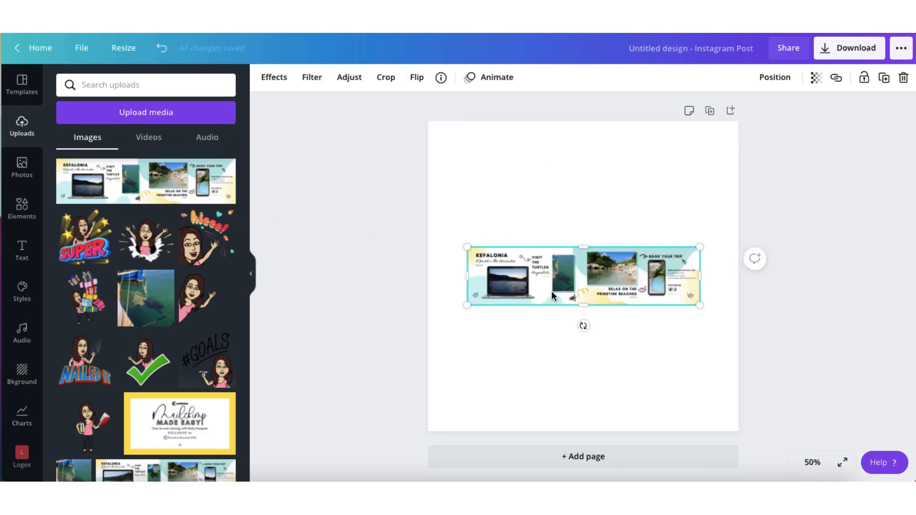
pyautogui.click(532, 334)
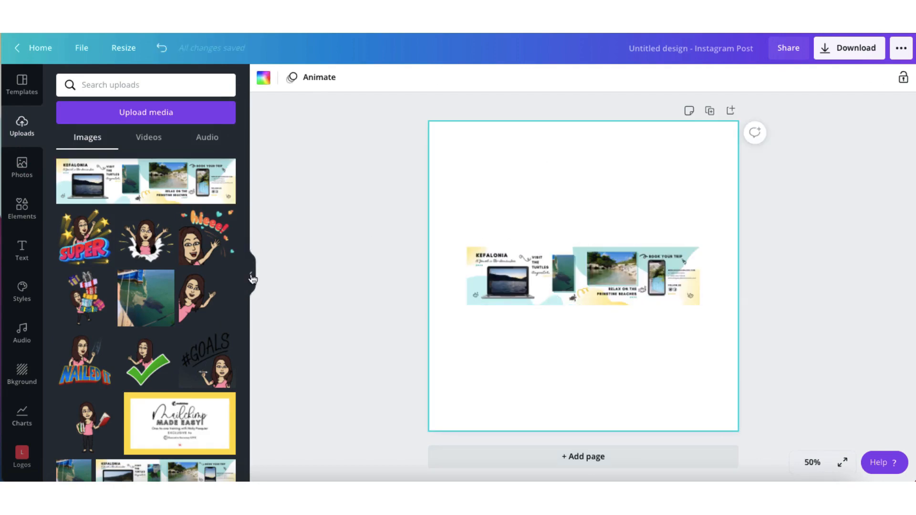
# Hide the uploads and enlarge the carousel image well beyond the width of the Instagram Post page
pyautogui.click(252, 277)
pyautogui.click(458, 280)
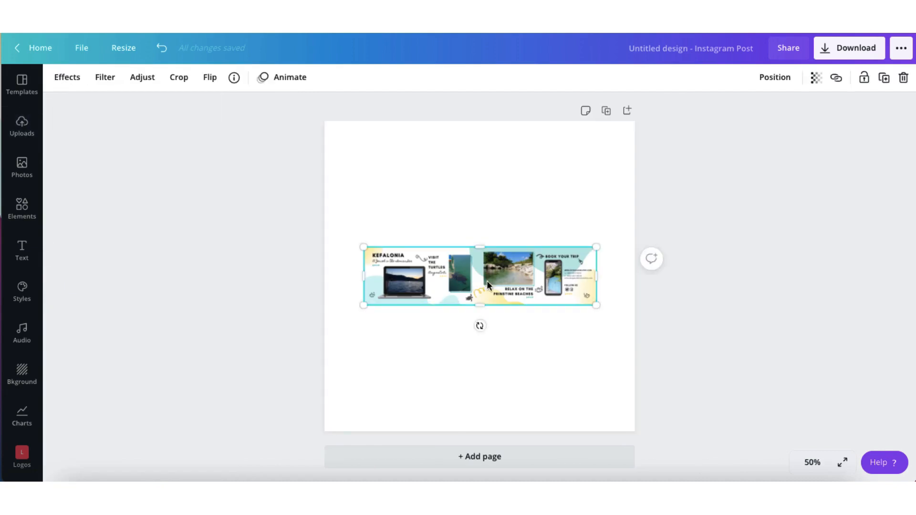
pyautogui.moveTo(616, 324); pyautogui.dragTo(670, 344)
pyautogui.moveTo(799, 398); pyautogui.dragTo(911, 430)
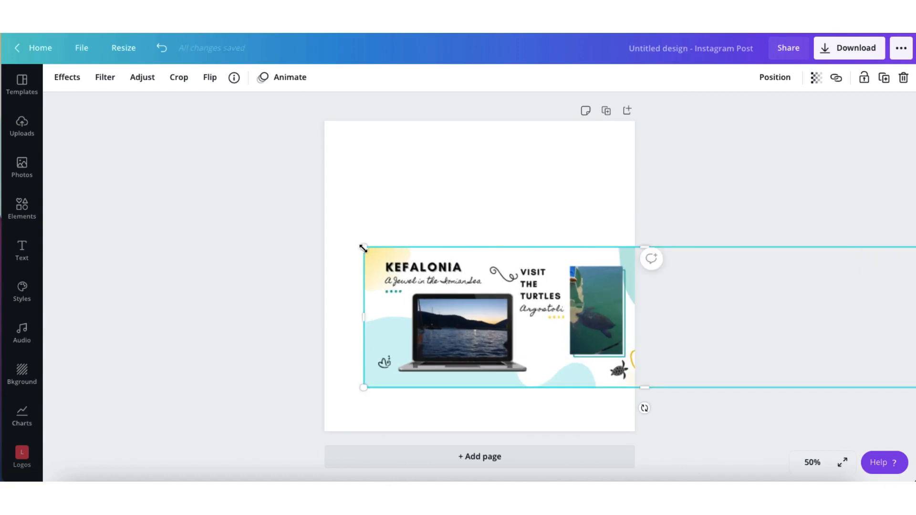
pyautogui.moveTo(323, 230); pyautogui.dragTo(65, 128)
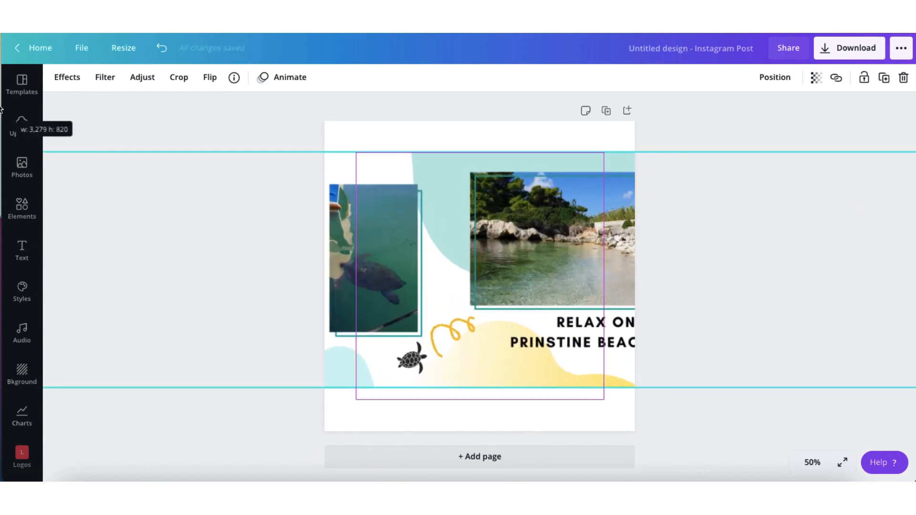
pyautogui.moveTo(306, 217); pyautogui.dragTo(572, 196)
pyautogui.moveTo(311, 129); pyautogui.dragTo(213, 108)
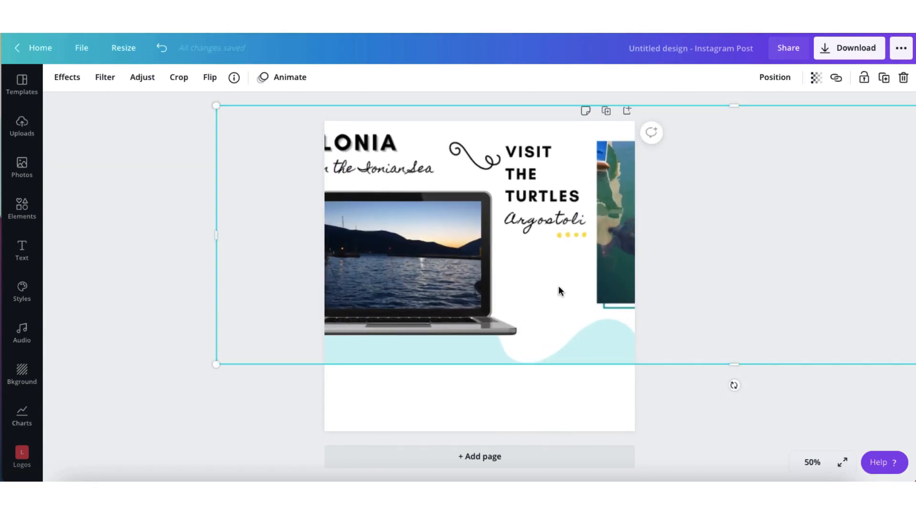
# Scale the carousel image to the full page height and align its left edge so that the Kefalonia slide fills page 1
pyautogui.moveTo(559, 255); pyautogui.dragTo(640, 280)
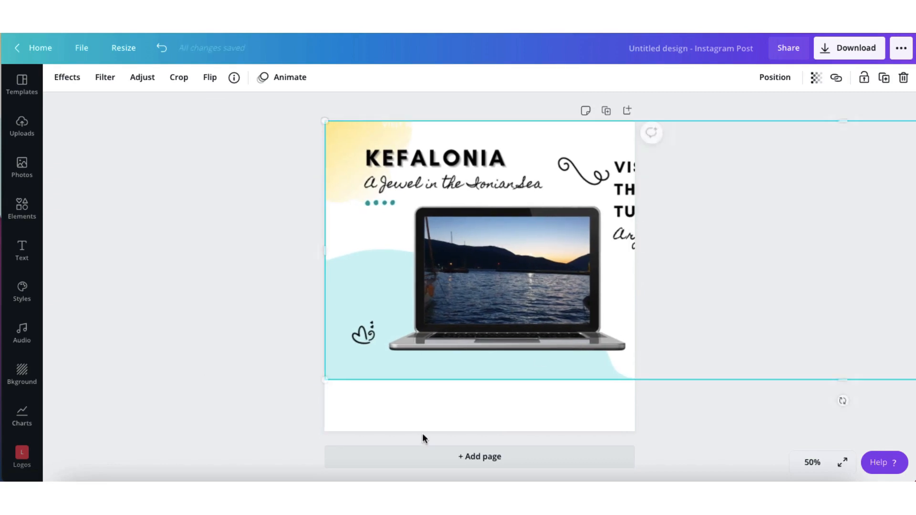
pyautogui.moveTo(308, 396); pyautogui.dragTo(120, 432)
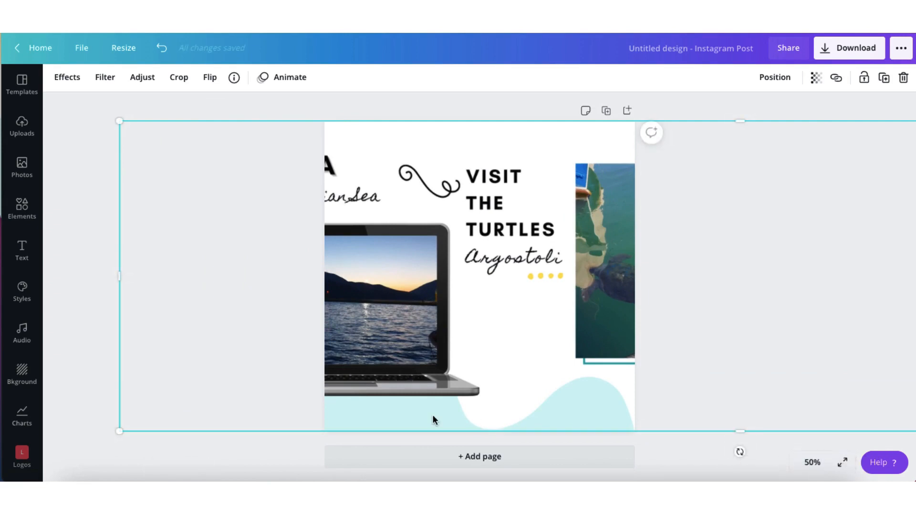
pyautogui.moveTo(534, 349); pyautogui.dragTo(691, 356)
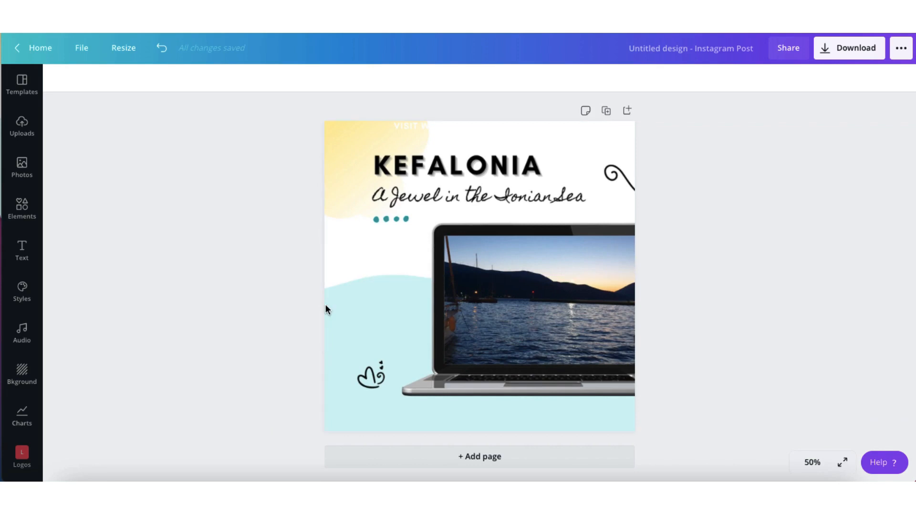
pyautogui.click(326, 305)
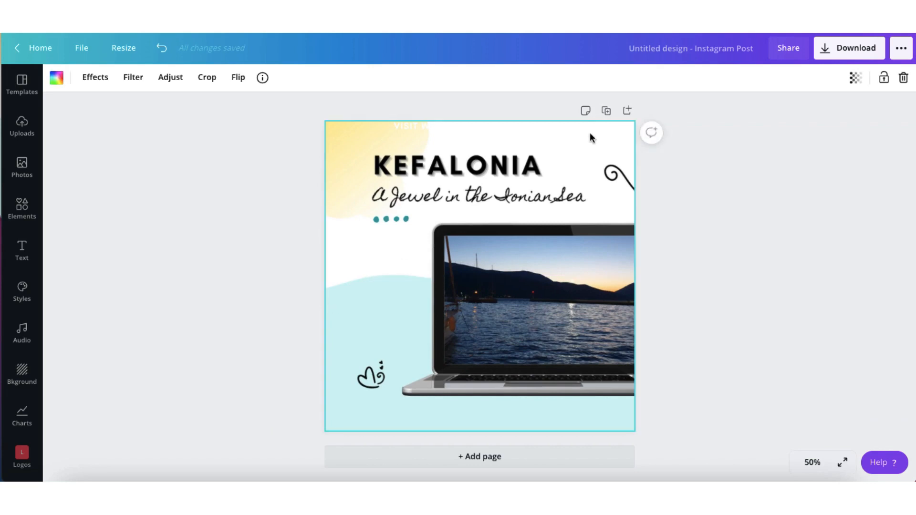
# Duplicate page 1 and detach the carousel image from the background on page 2
pyautogui.click(607, 112)
pyautogui.rightClick(409, 322)
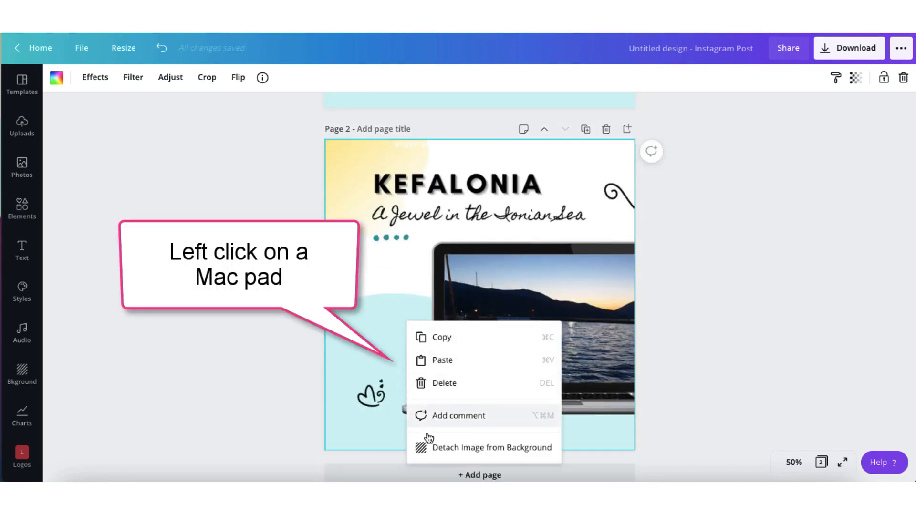
pyautogui.click(440, 449)
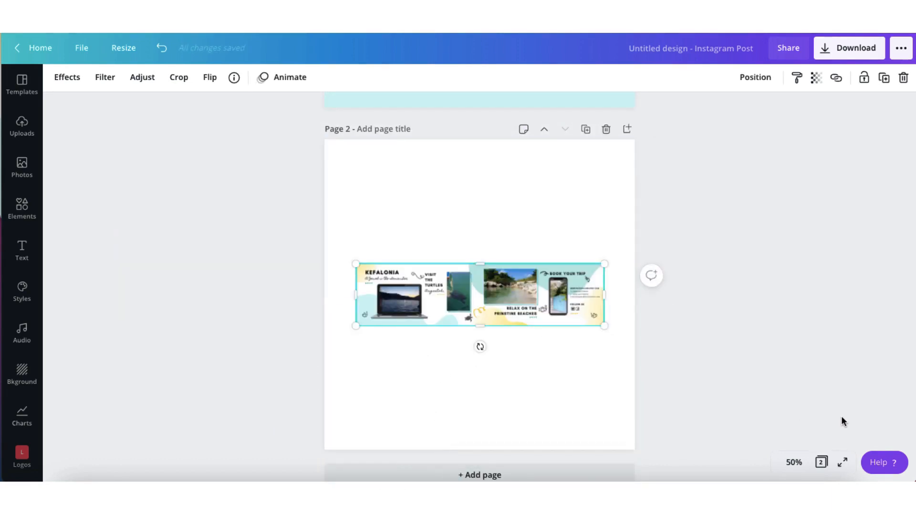
# Enlarge the detached image to the full height of page 2 and align its left edge with the page
pyautogui.click(792, 464)
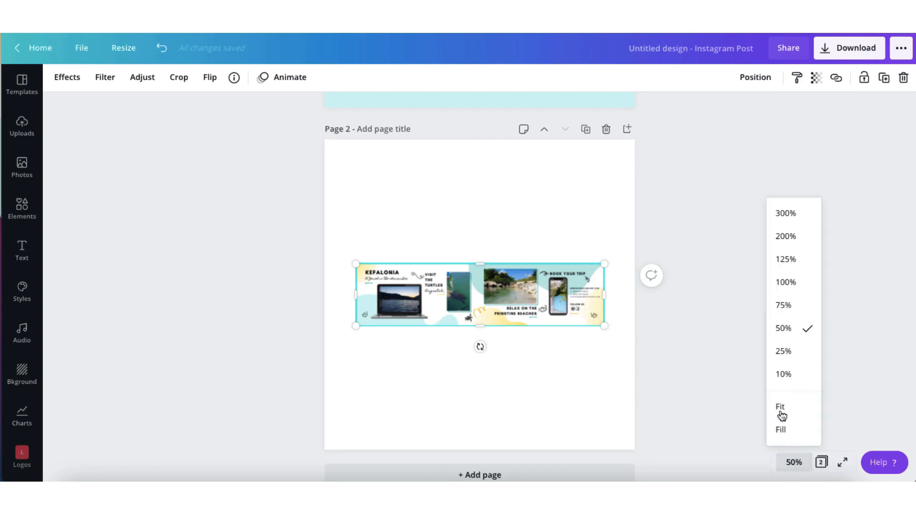
pyautogui.click(783, 350)
pyautogui.moveTo(539, 368); pyautogui.dragTo(785, 437)
pyautogui.moveTo(417, 334); pyautogui.dragTo(169, 273)
pyautogui.moveTo(472, 321); pyautogui.dragTo(704, 318)
# Crop the first slide off the image and move the rest so that the Visit the Turtles slide fills page 2
pyautogui.click(794, 462)
pyautogui.click(783, 328)
pyautogui.scroll(-3, 591, 289)
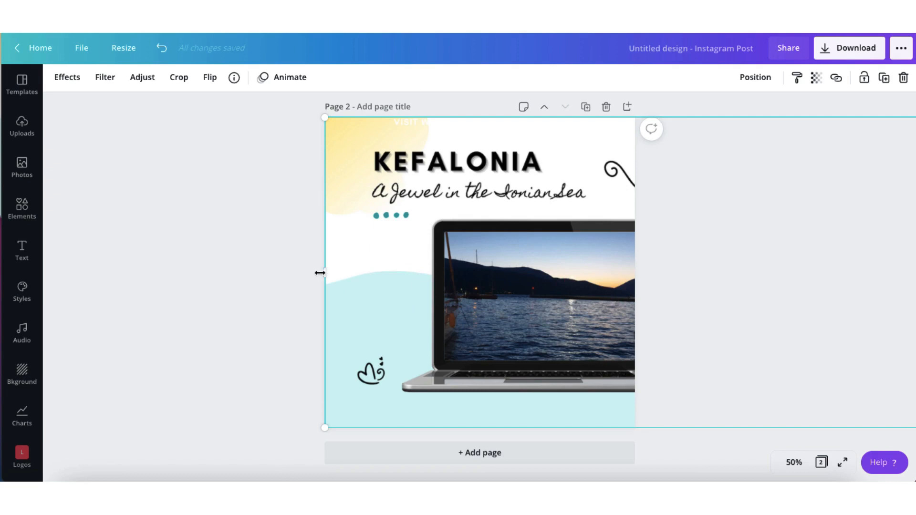
pyautogui.moveTo(320, 273); pyautogui.dragTo(628, 298)
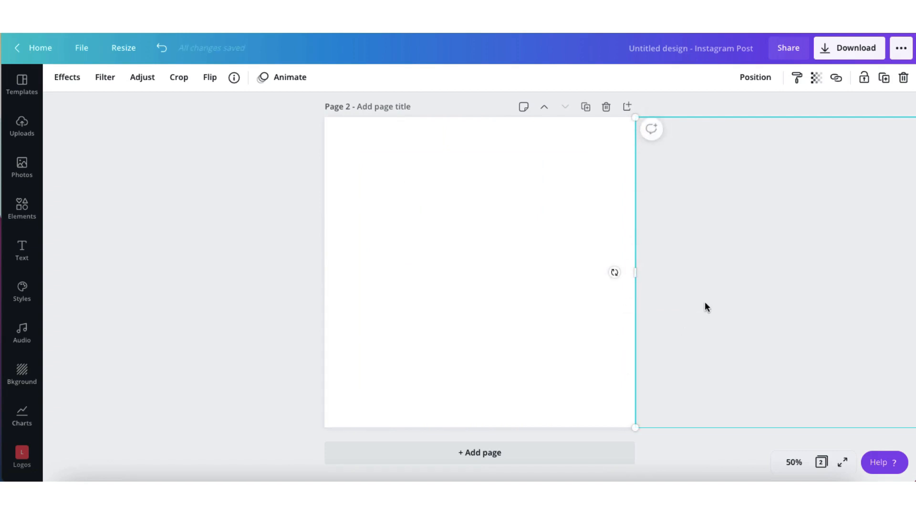
pyautogui.moveTo(705, 303); pyautogui.dragTo(396, 301)
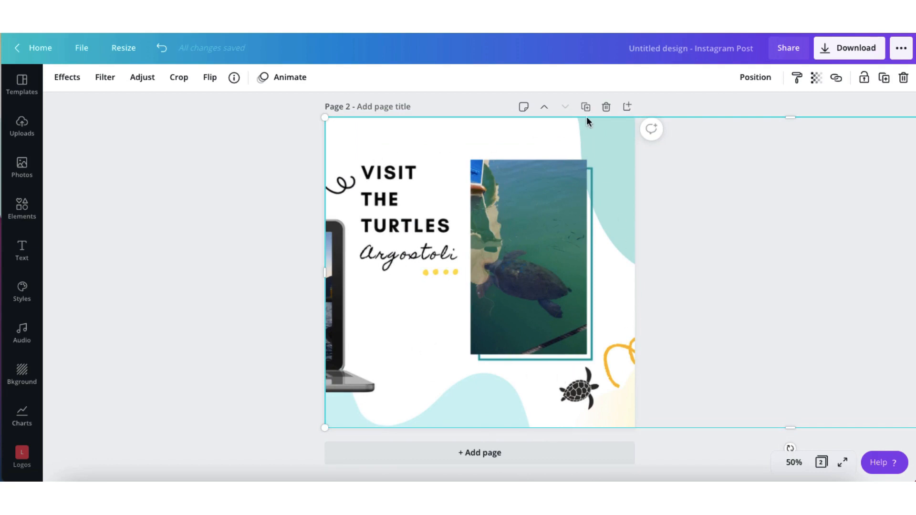
pyautogui.click(558, 128)
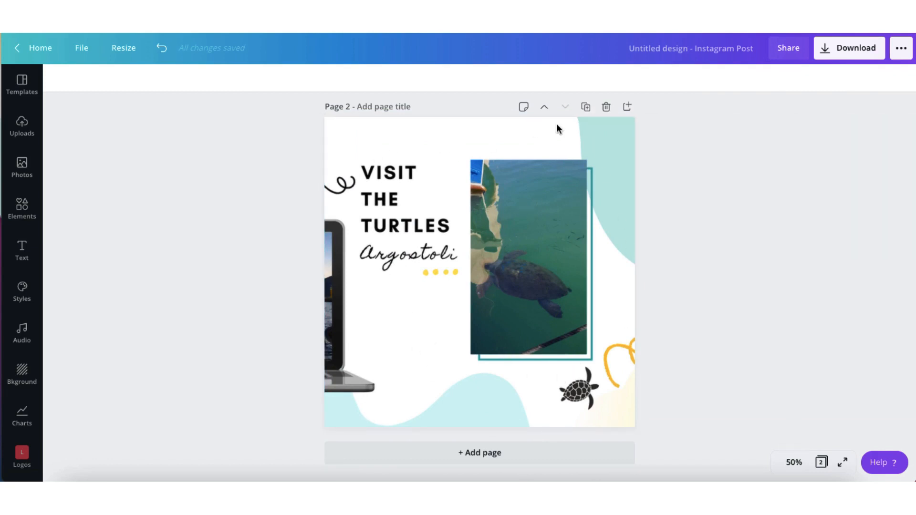
# Duplicate page 2 and detach the carousel image from the background on page 3
pyautogui.click(586, 110)
pyautogui.click(456, 350)
pyautogui.rightClick(456, 350)
pyautogui.click(479, 464)
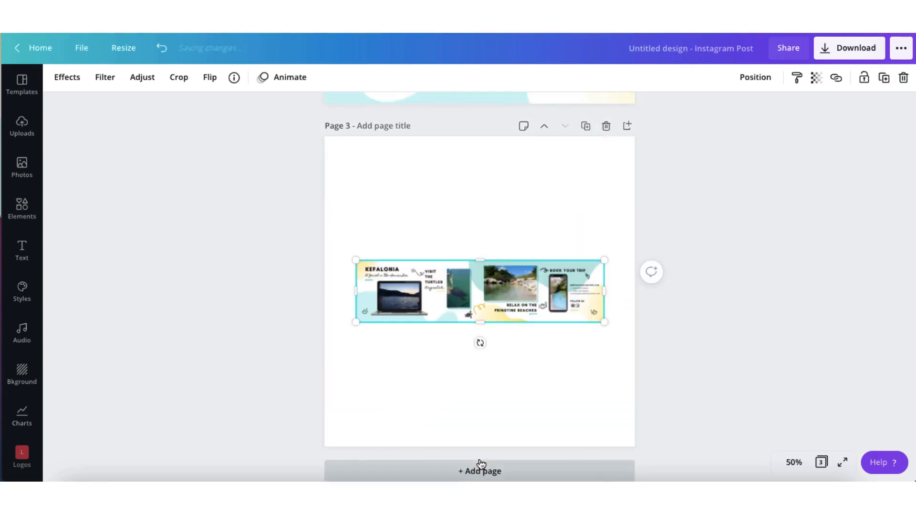
# Enlarge the detached carousel image to the full height of page 3
pyautogui.click(794, 462)
pyautogui.click(788, 350)
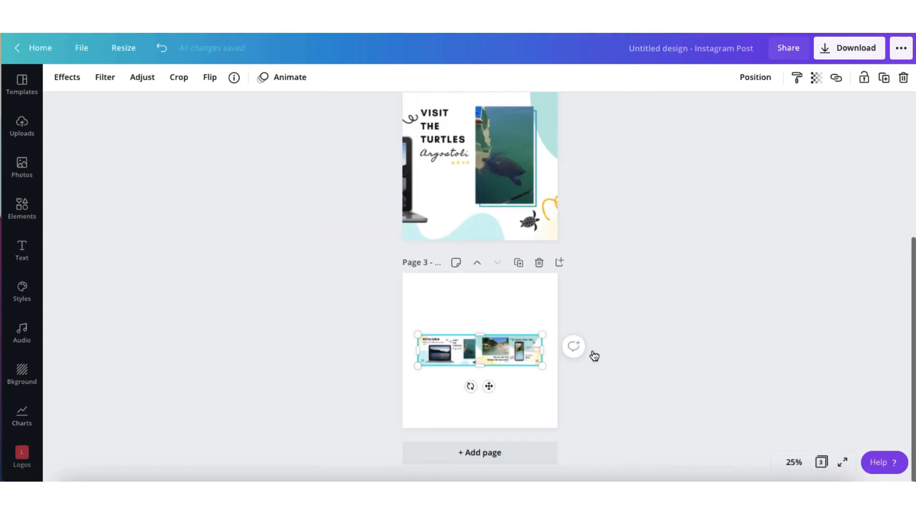
pyautogui.moveTo(542, 366); pyautogui.dragTo(759, 430)
pyautogui.moveTo(406, 329); pyautogui.dragTo(173, 246)
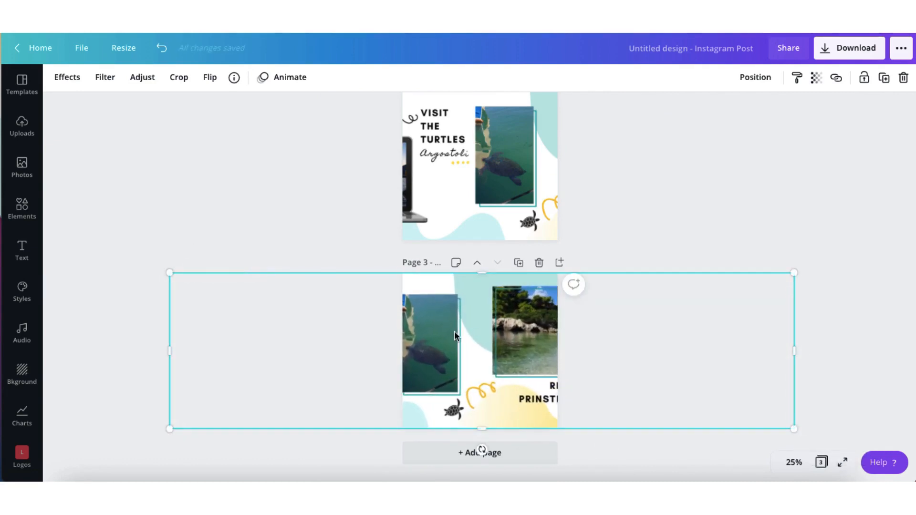
# Crop the first two slides off the image and move the rest so that the beaches slide fills page 3
pyautogui.moveTo(454, 331); pyautogui.dragTo(519, 338)
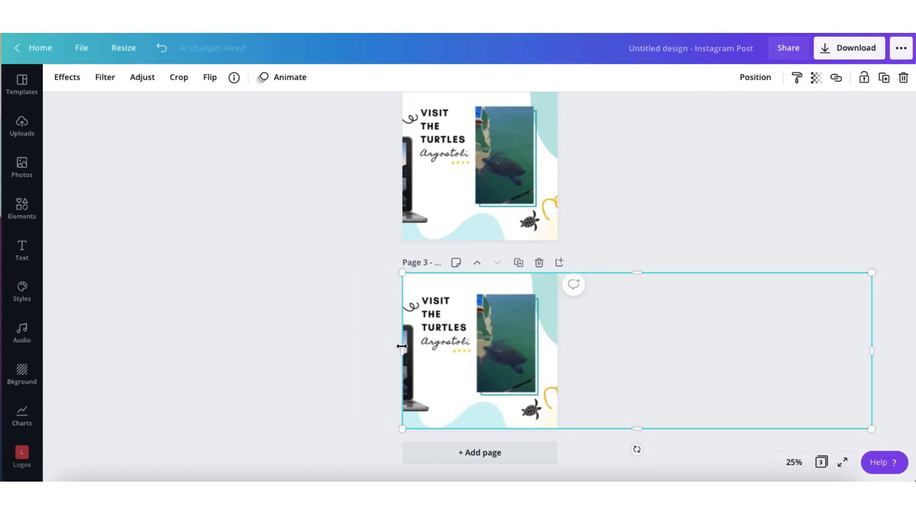
pyautogui.moveTo(402, 350); pyautogui.dragTo(558, 360)
pyautogui.moveTo(668, 353); pyautogui.dragTo(327, 382)
# Duplicate page 3 and fill page 4 with the Book Your Trip slide
pyautogui.click(520, 262)
pyautogui.click(578, 359)
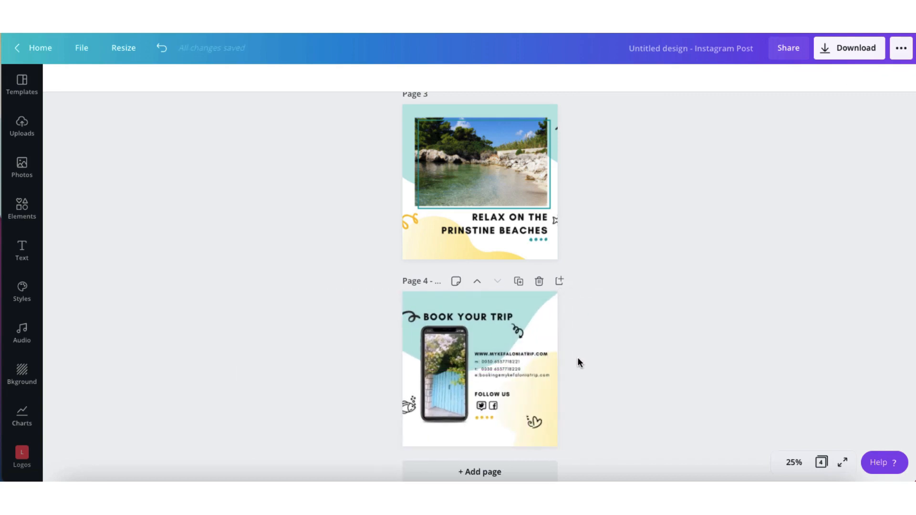
# Download all four pages as PNG files at size 1, 1080 × 1080 px
pyautogui.scroll(8, 578, 359)
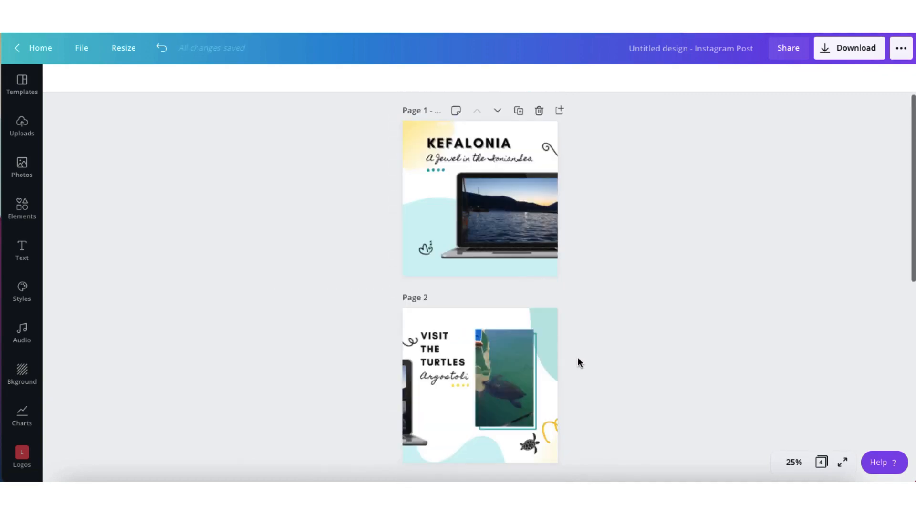
pyautogui.scroll(-5, 578, 358)
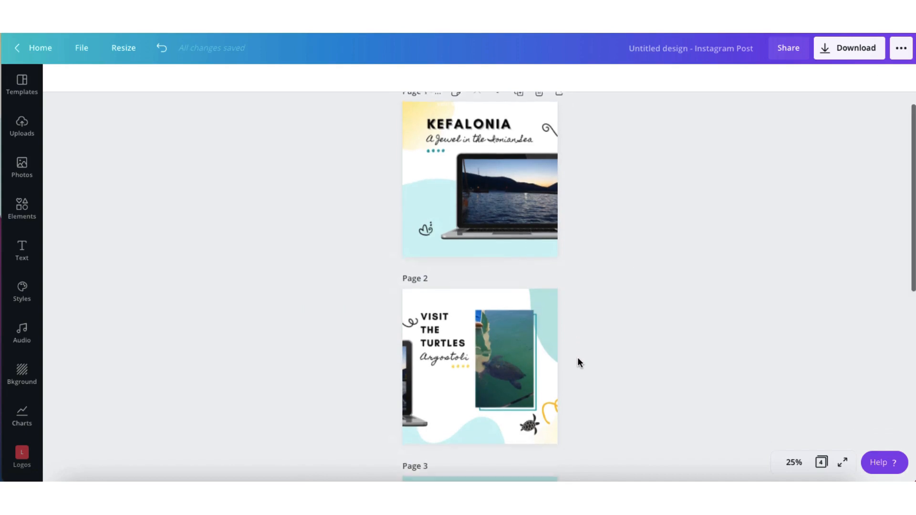
pyautogui.scroll(-4, 578, 363)
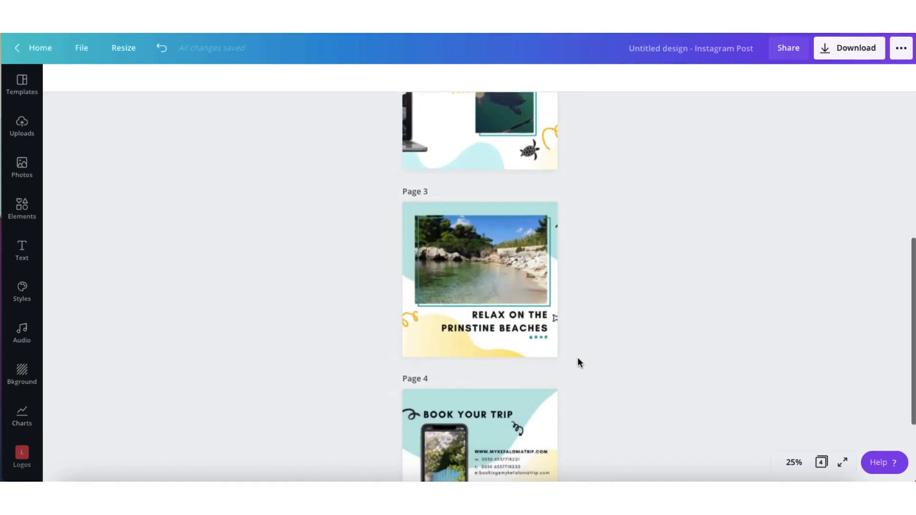
pyautogui.click(831, 56)
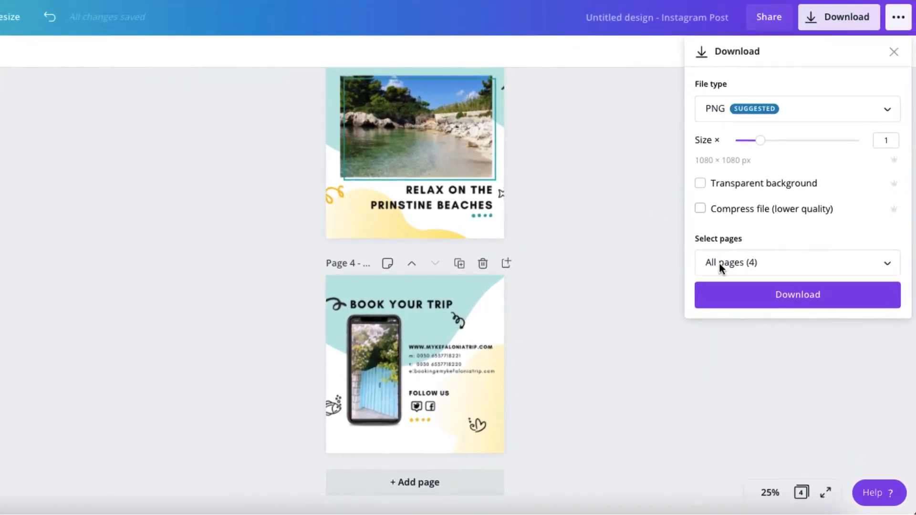
pyautogui.click(754, 267)
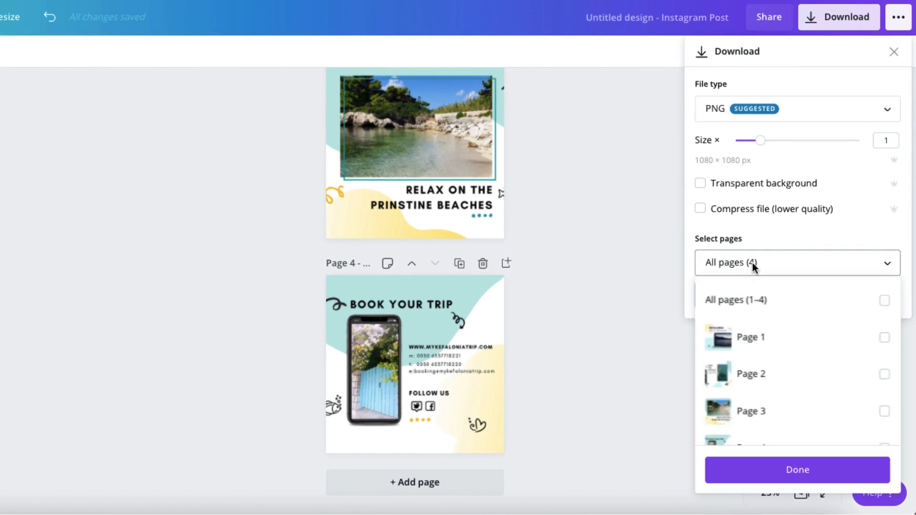
pyautogui.click(885, 301)
pyautogui.click(689, 276)
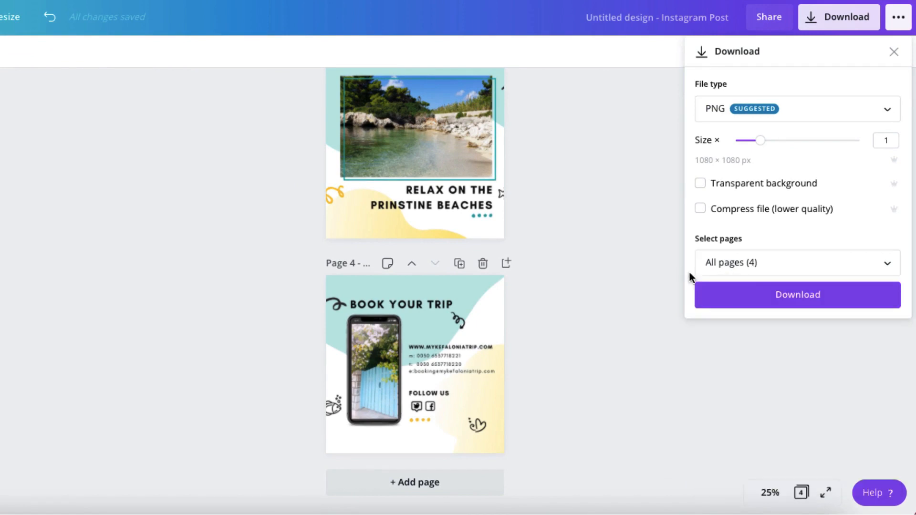
pyautogui.click(795, 297)
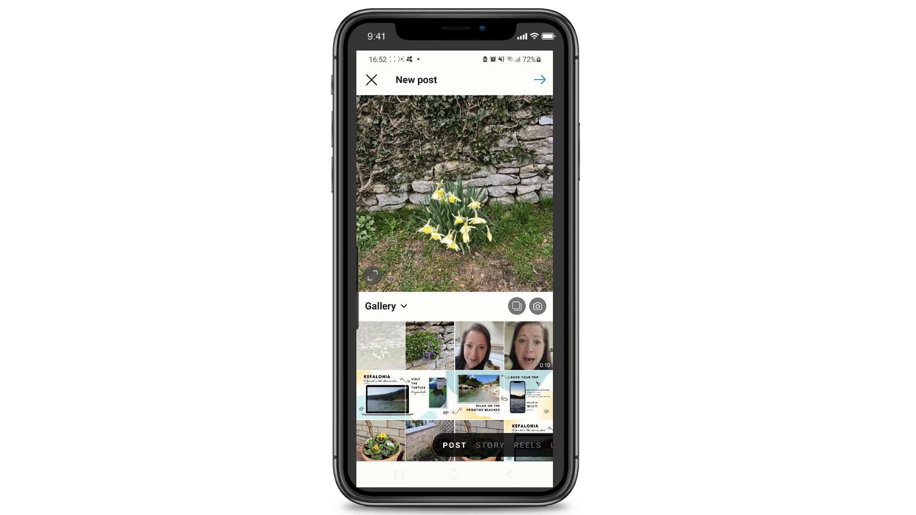
# Switch to Instagram, publish the four carousel slides in order as one multi-image post and swipe through it
pyautogui.click(517, 306)
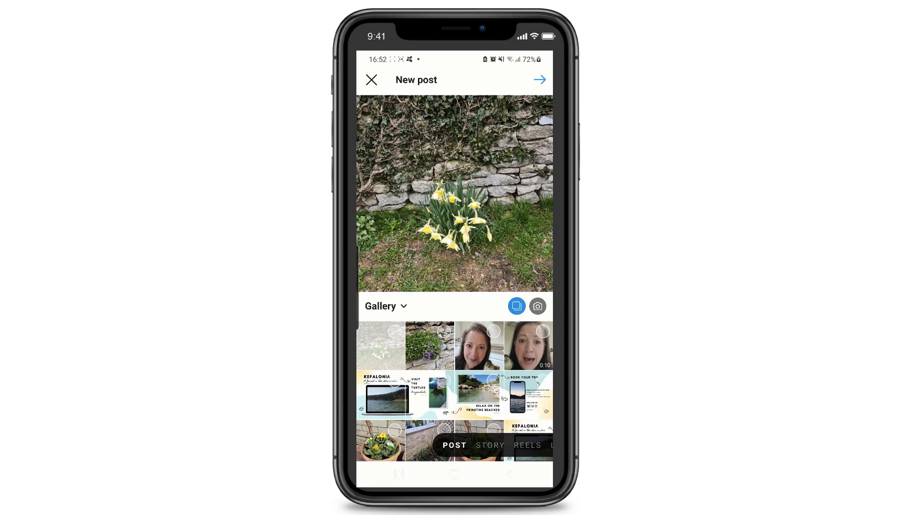
pyautogui.click(381, 395)
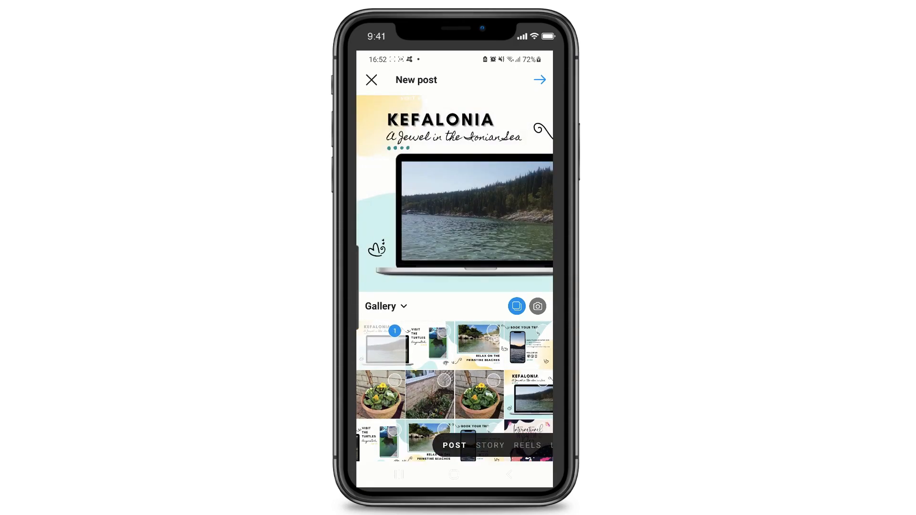
pyautogui.click(430, 345)
pyautogui.click(480, 346)
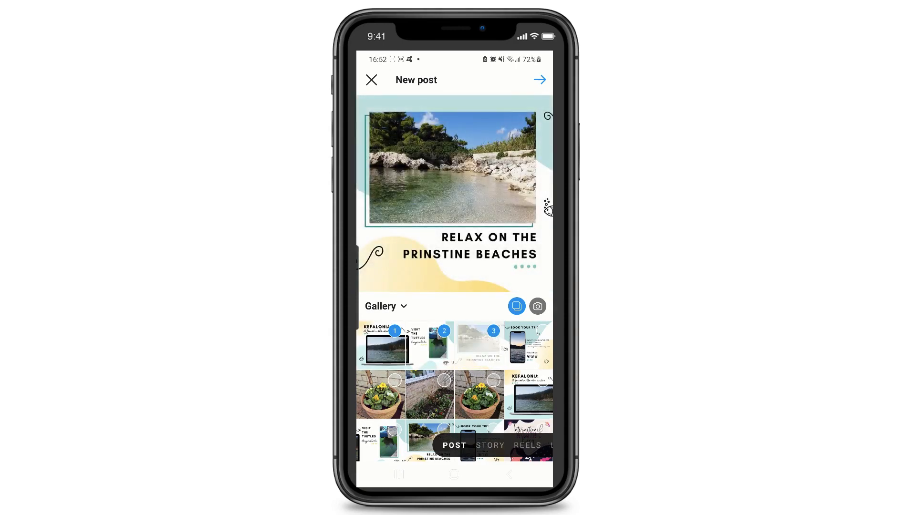
pyautogui.click(528, 346)
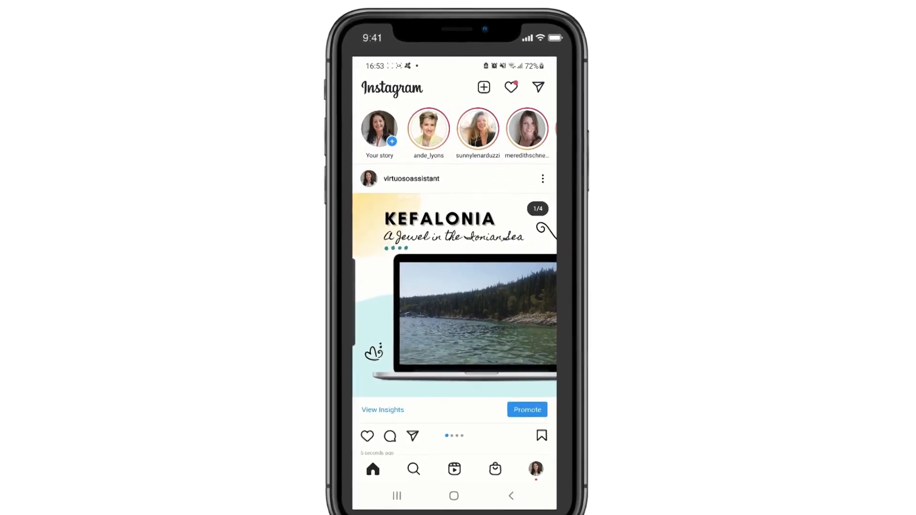
pyautogui.moveTo(506, 305); pyautogui.dragTo(373, 305)
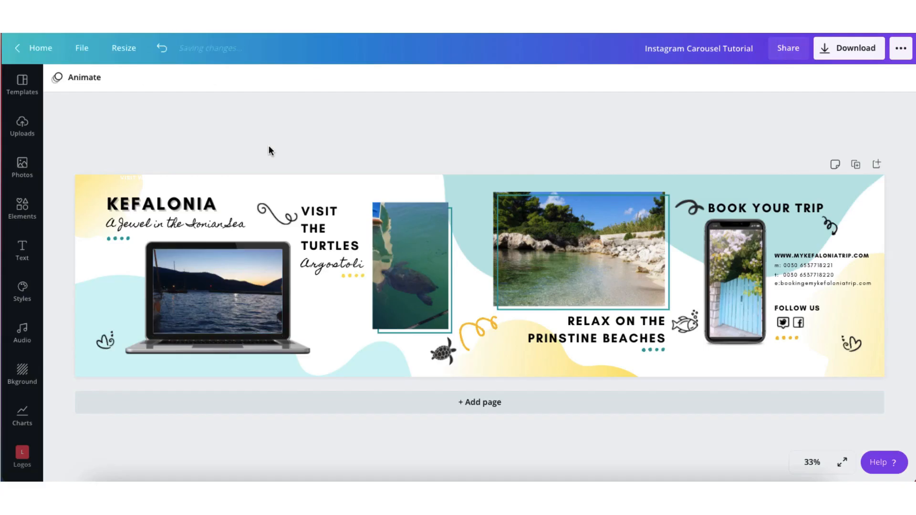
# Delete the photo from the laptop screen and insert the 9.7 s sea video from the uploaded videos
pyautogui.click(217, 294)
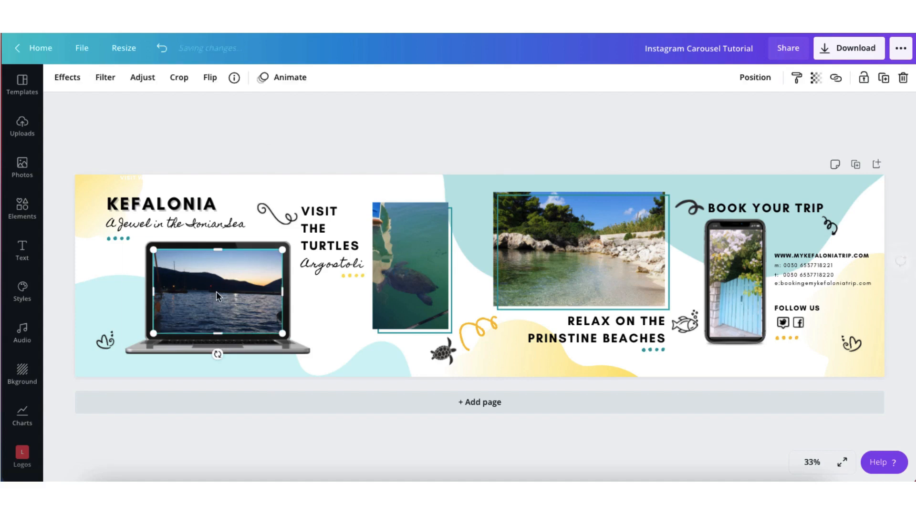
pyautogui.press('Delete')
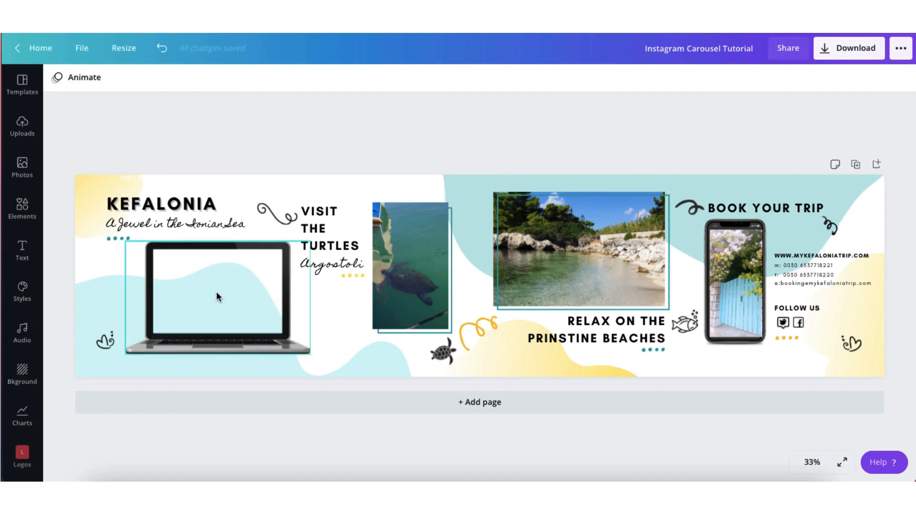
pyautogui.click(23, 138)
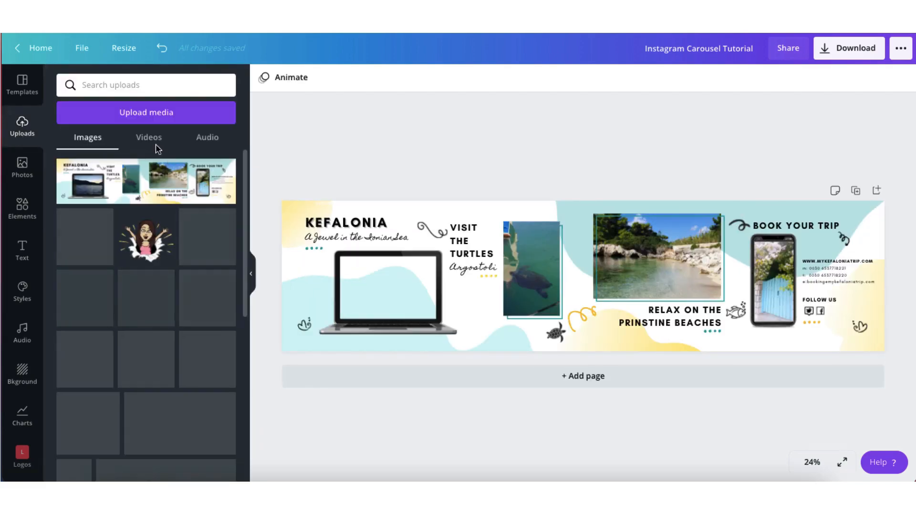
pyautogui.click(149, 139)
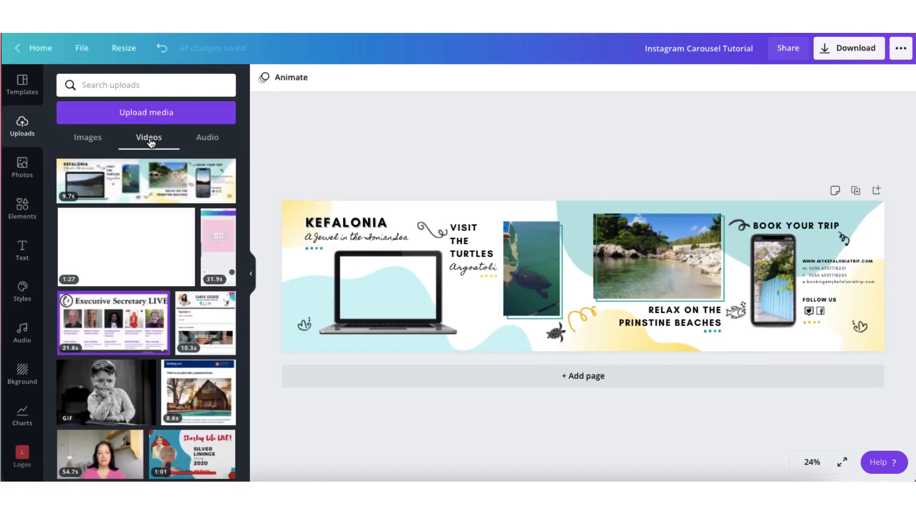
pyautogui.scroll(-4, 160, 268)
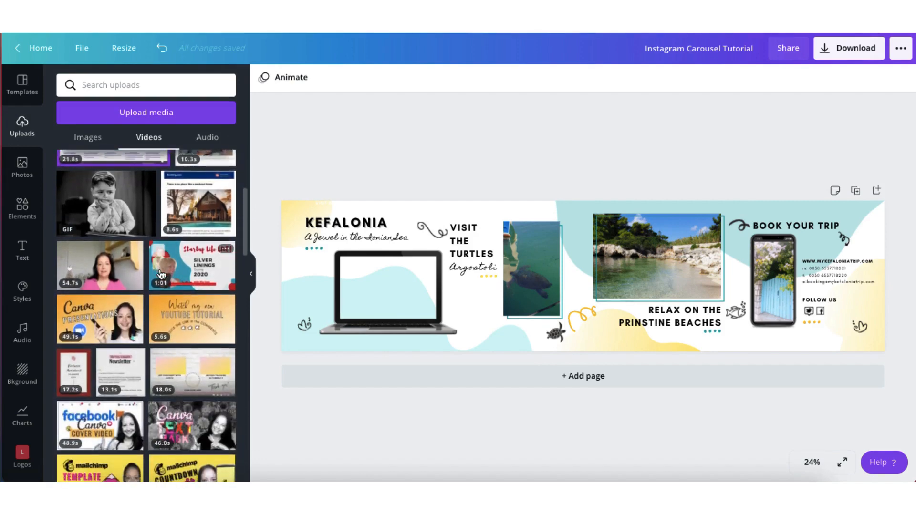
pyautogui.scroll(-3, 160, 273)
pyautogui.scroll(-15, 161, 275)
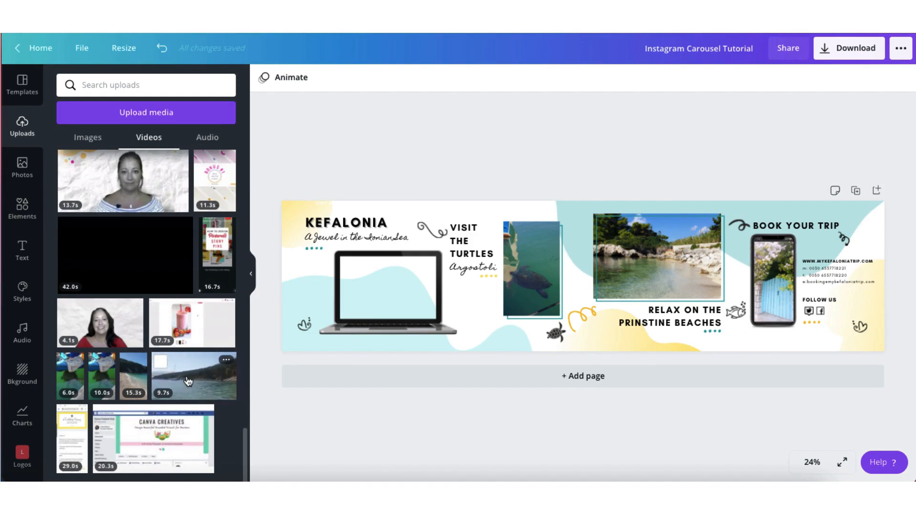
pyautogui.click(189, 381)
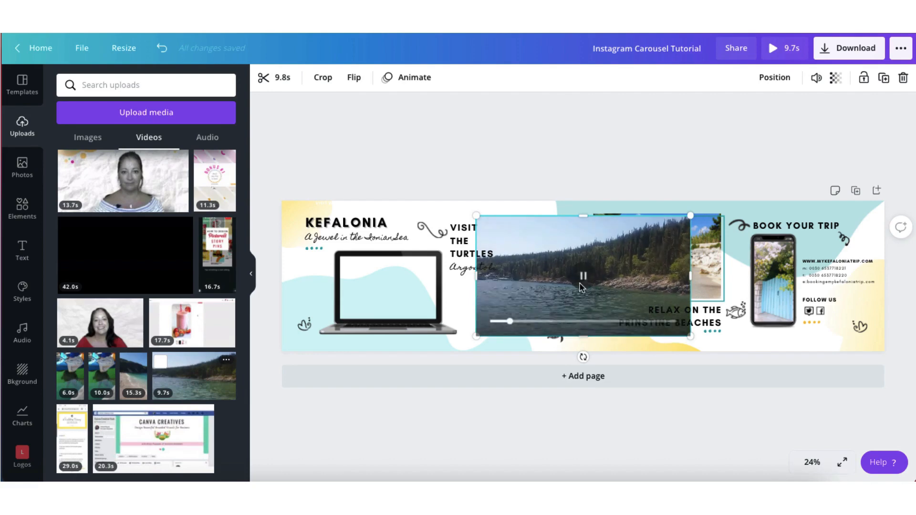
# Move and resize the sea video so that it fills the laptop screen
pyautogui.moveTo(625, 254); pyautogui.dragTo(495, 306)
pyautogui.moveTo(555, 258); pyautogui.dragTo(440, 321)
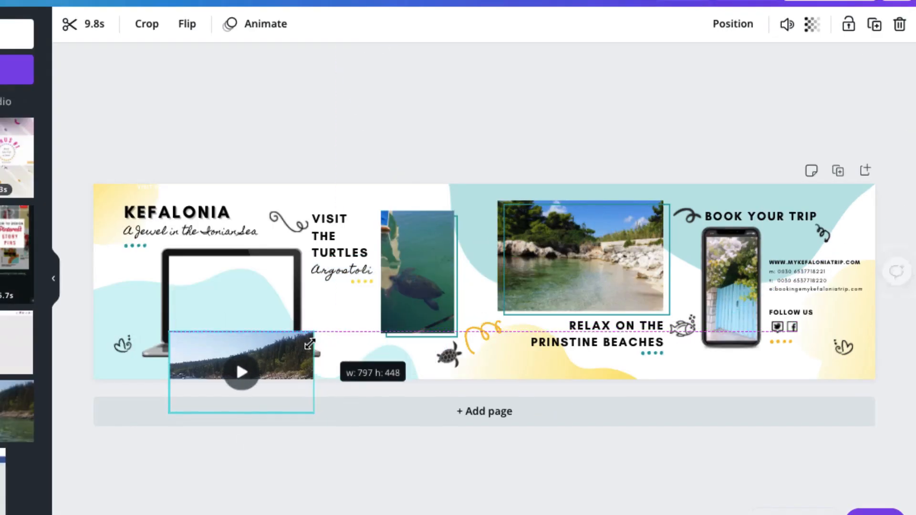
pyautogui.moveTo(279, 302); pyautogui.dragTo(278, 284)
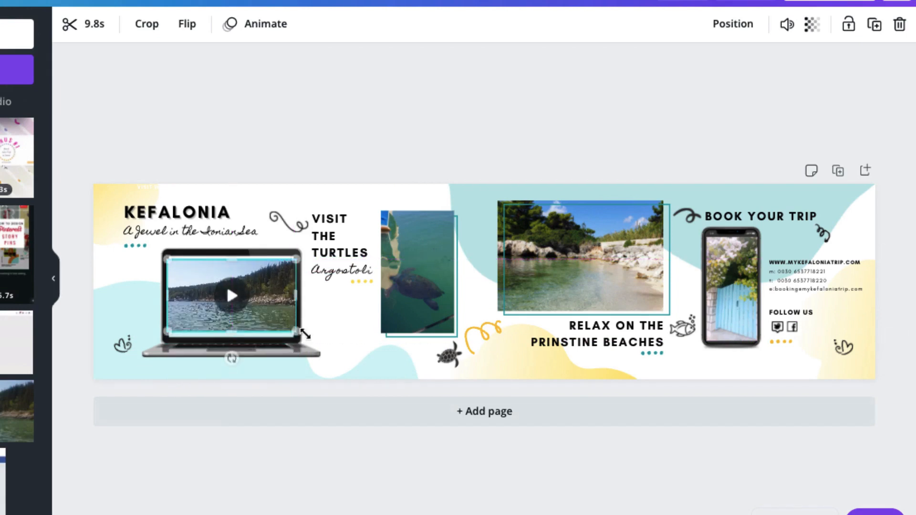
pyautogui.moveTo(298, 332); pyautogui.dragTo(306, 337)
pyautogui.moveTo(304, 258); pyautogui.dragTo(310, 256)
pyautogui.moveTo(312, 297); pyautogui.dragTo(295, 296)
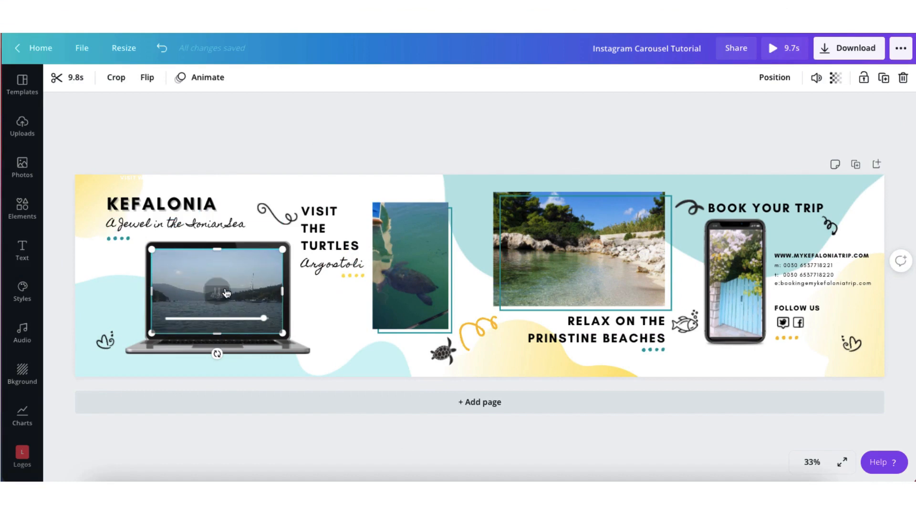
# Trim the start of the laptop video to a length of 8.1 s and download the panoramic design as an MP4 video
pyautogui.click(59, 82)
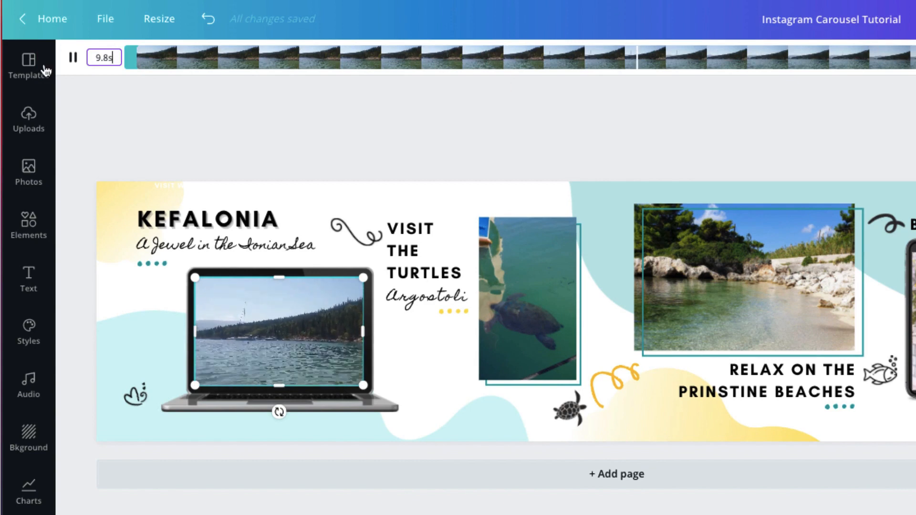
pyautogui.moveTo(135, 57); pyautogui.dragTo(282, 61)
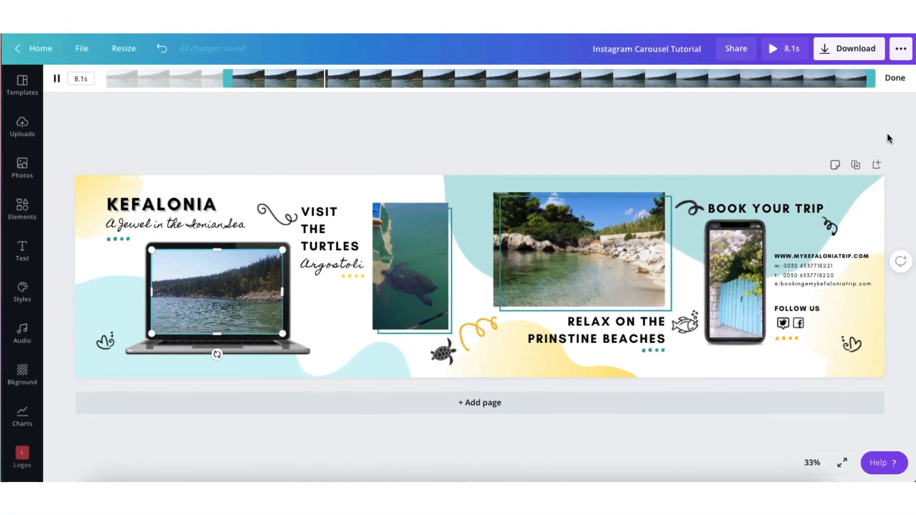
pyautogui.click(888, 81)
pyautogui.click(434, 106)
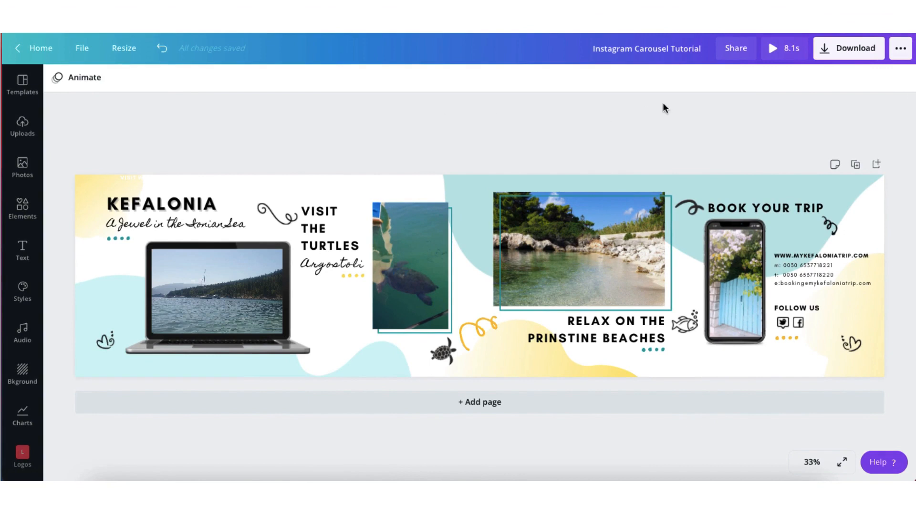
pyautogui.click(840, 54)
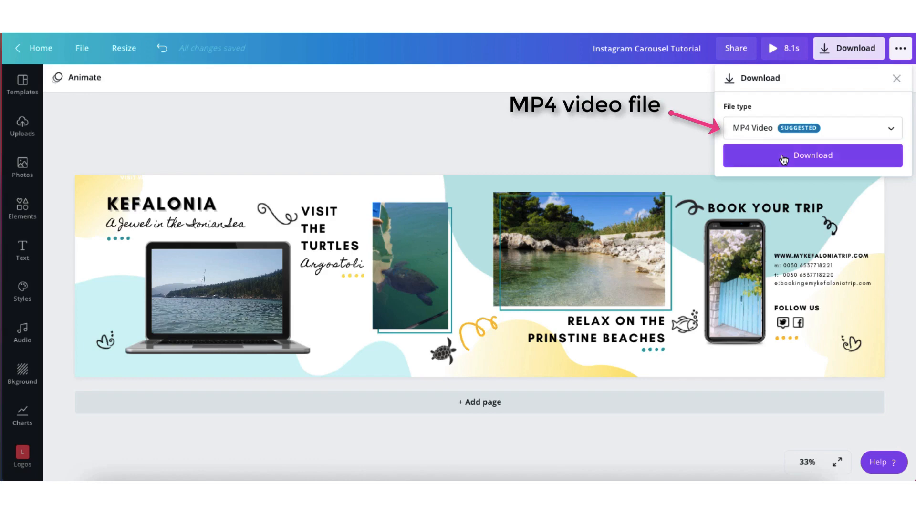
pyautogui.click(783, 159)
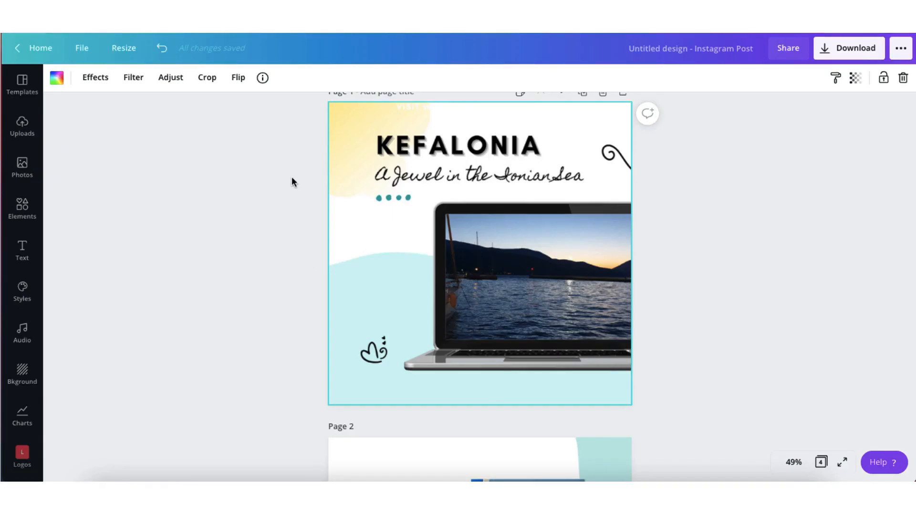
# In the Instagram Post design, replace page 1's image with the uploaded 9.7 s panorama video and enlarge it to fill the page with the Kefalonia slide
pyautogui.scroll(-7, 291, 177)
pyautogui.scroll(-10, 291, 178)
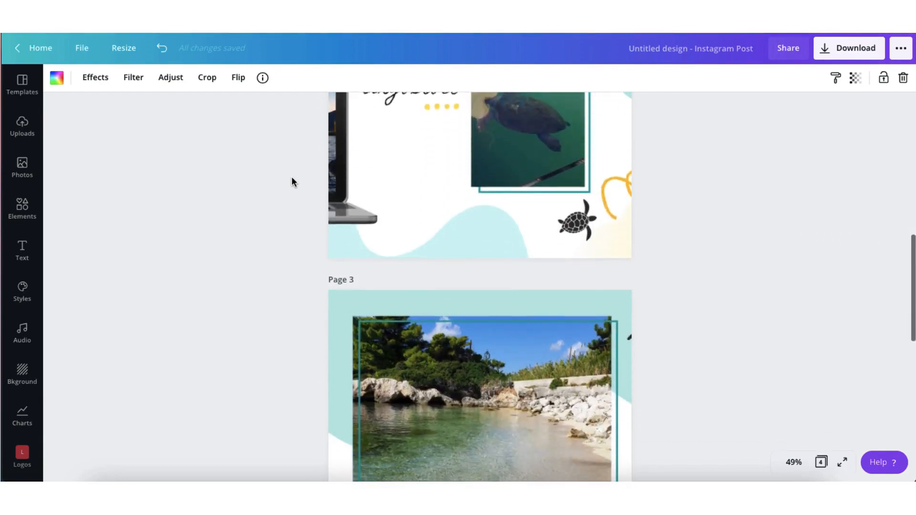
pyautogui.scroll(15, 292, 181)
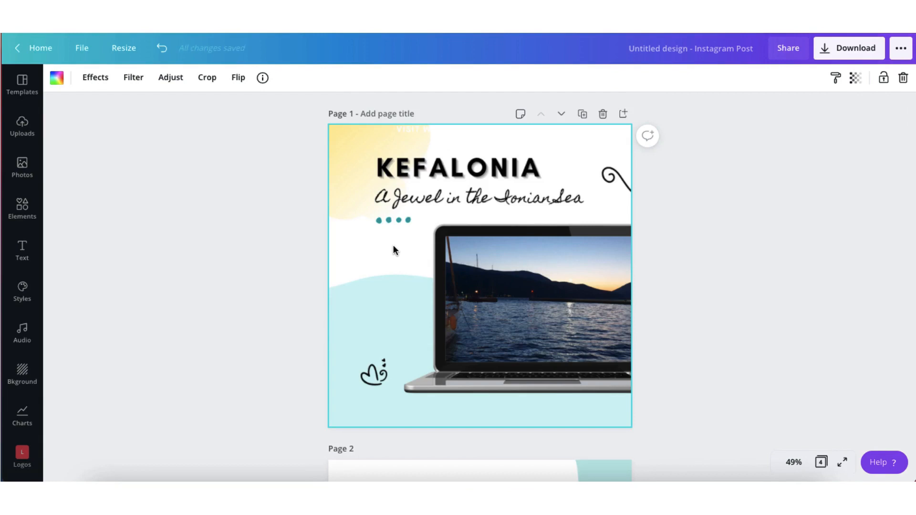
pyautogui.press('Delete')
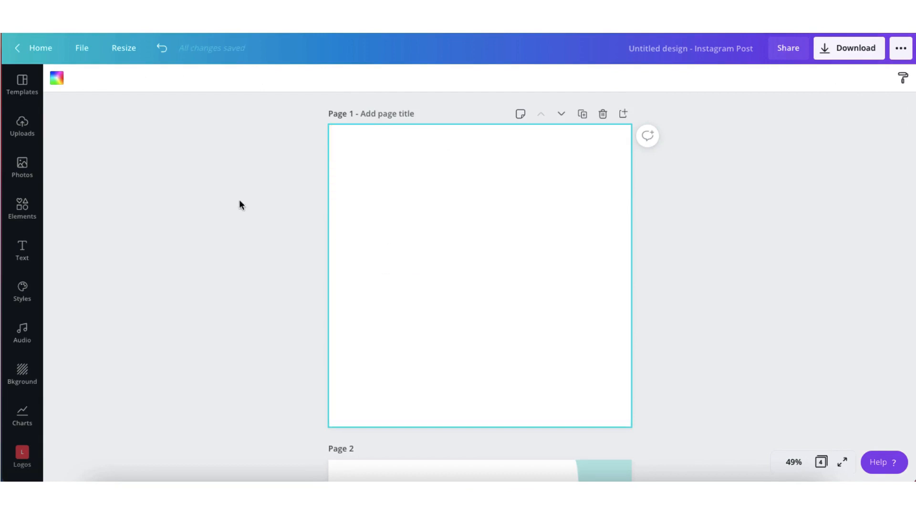
pyautogui.click(26, 136)
pyautogui.click(134, 138)
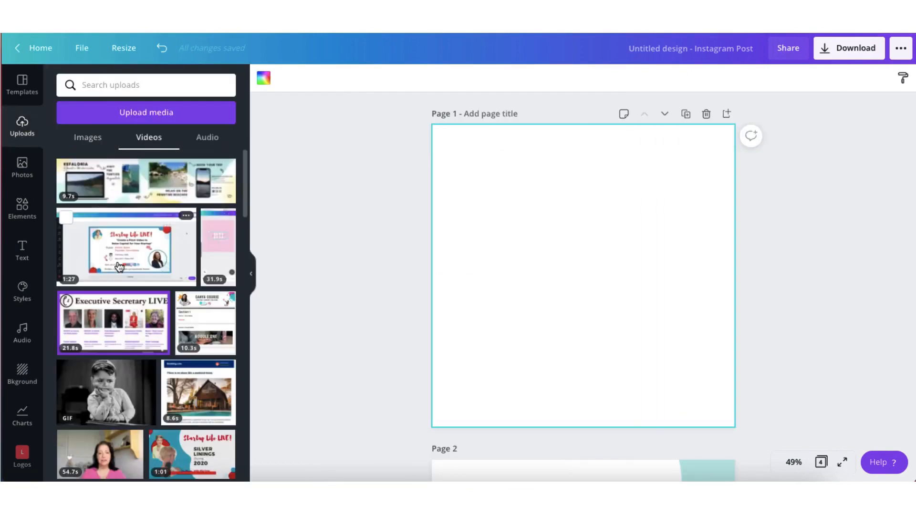
pyautogui.click(118, 191)
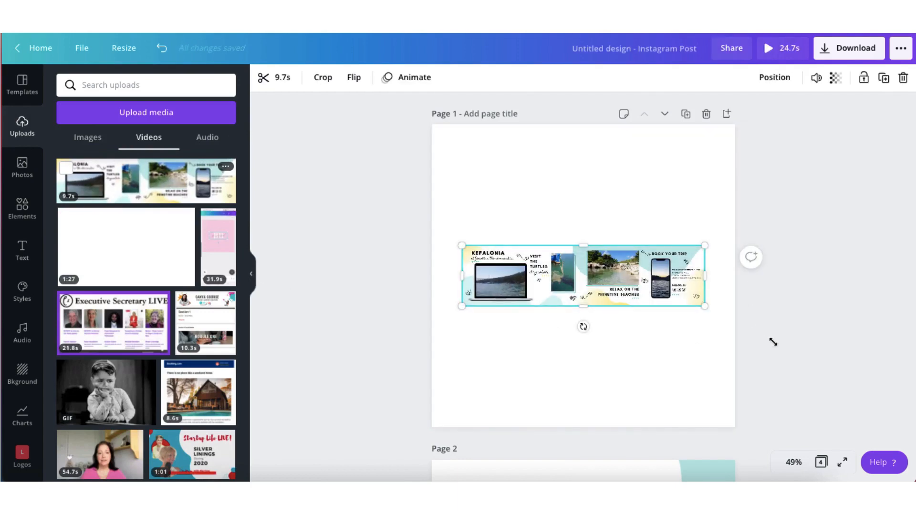
pyautogui.moveTo(773, 342); pyautogui.dragTo(913, 446)
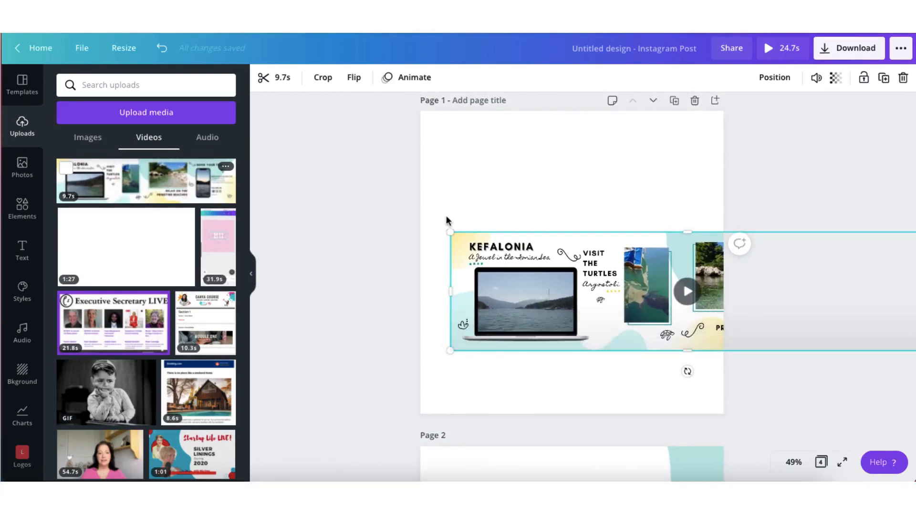
# Replace page 2's image with the panorama video, positioned so that the turtles slide fills the page
pyautogui.scroll(-5, 327, 302)
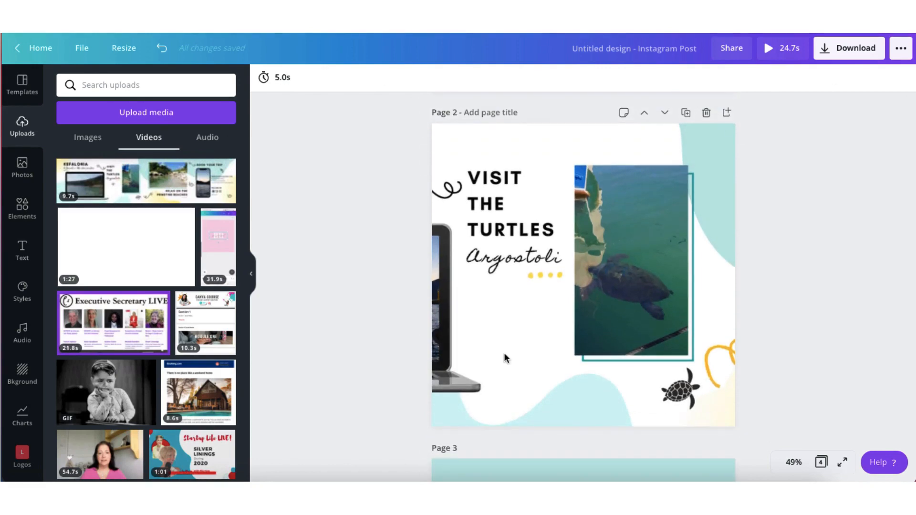
pyautogui.click(504, 356)
pyautogui.press('Delete')
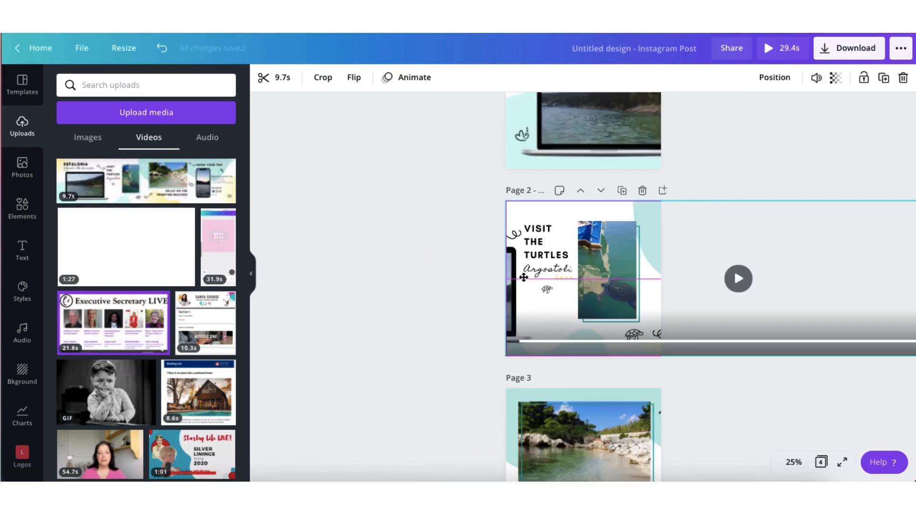
pyautogui.moveTo(524, 277); pyautogui.dragTo(524, 277)
pyautogui.click(468, 294)
# Review the four carousel pages, checking the video slides on pages 1 and 2 against the image slides on pages 3 and 4
pyautogui.scroll(-6, 468, 294)
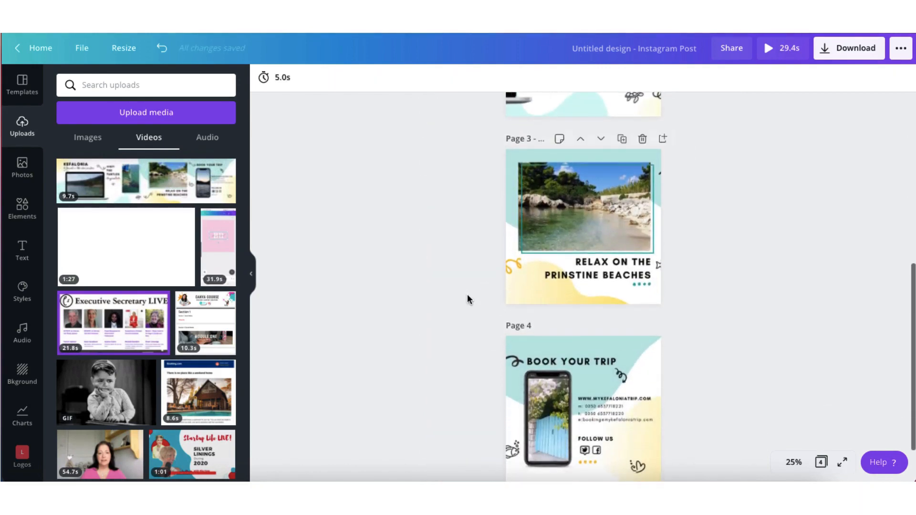
pyautogui.scroll(6, 468, 294)
pyautogui.scroll(2, 468, 294)
pyautogui.scroll(-1, 466, 286)
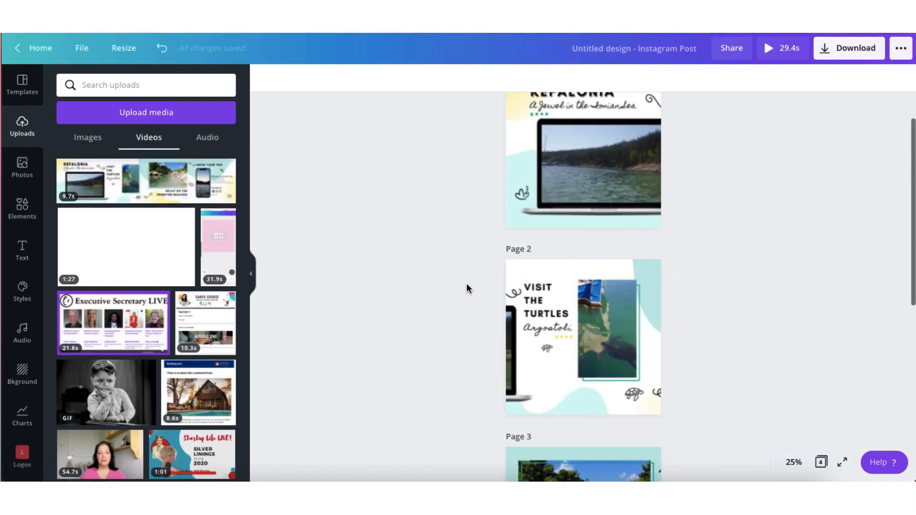
pyautogui.scroll(1, 588, 185)
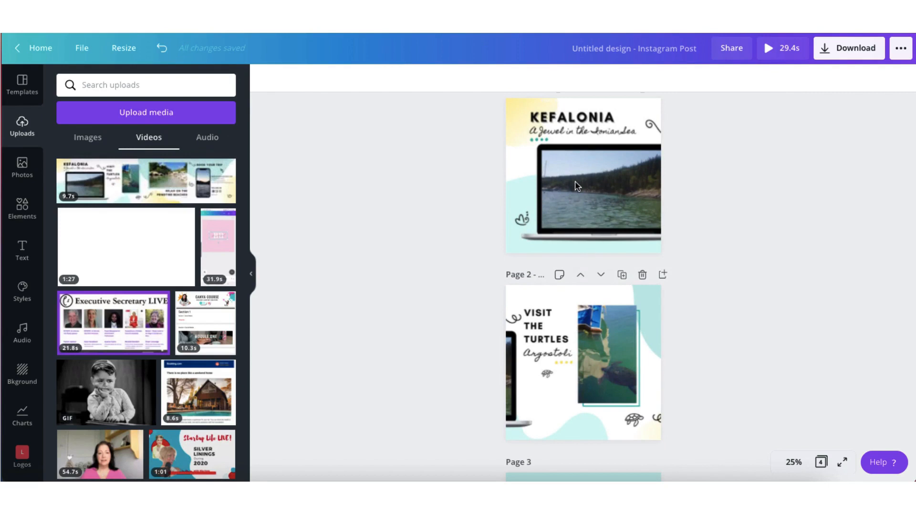
pyautogui.click(251, 273)
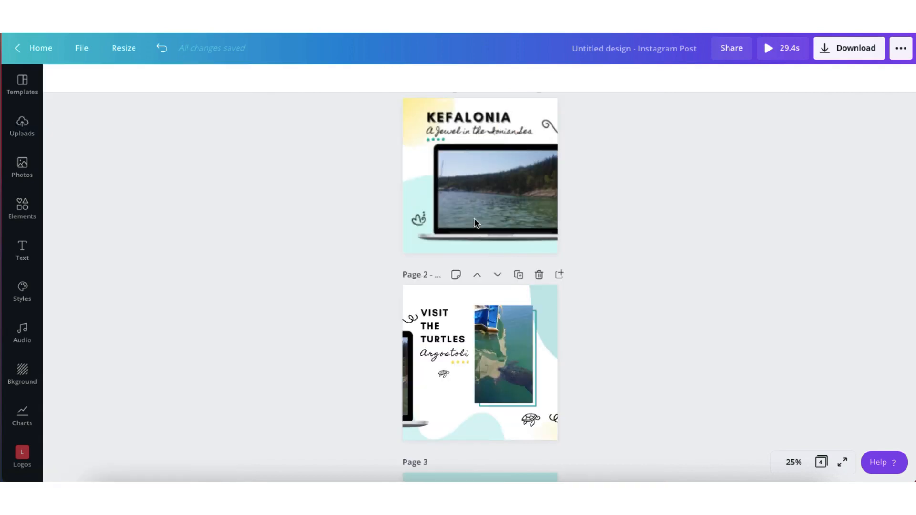
pyautogui.click(419, 198)
pyautogui.click(406, 307)
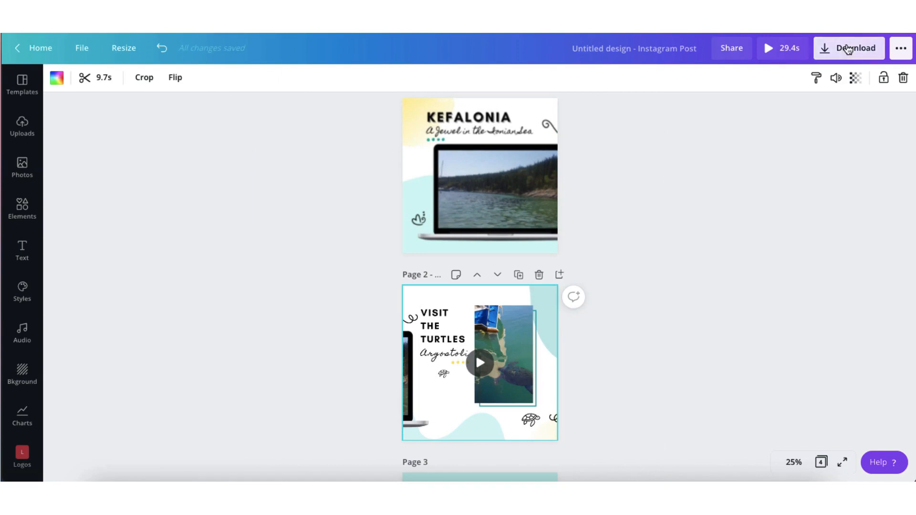
# Download only pages 1 and 2 as MP4 video
pyautogui.click(848, 48)
pyautogui.click(759, 176)
pyautogui.click(887, 239)
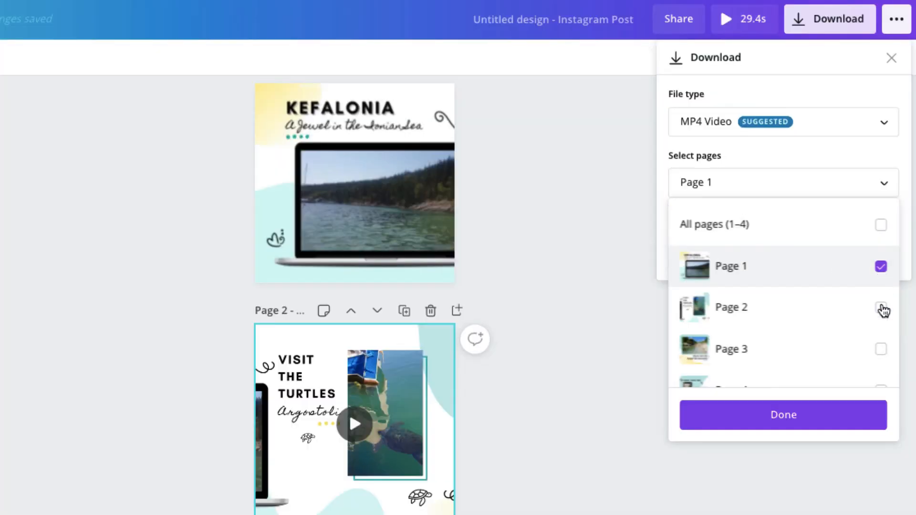
pyautogui.click(881, 308)
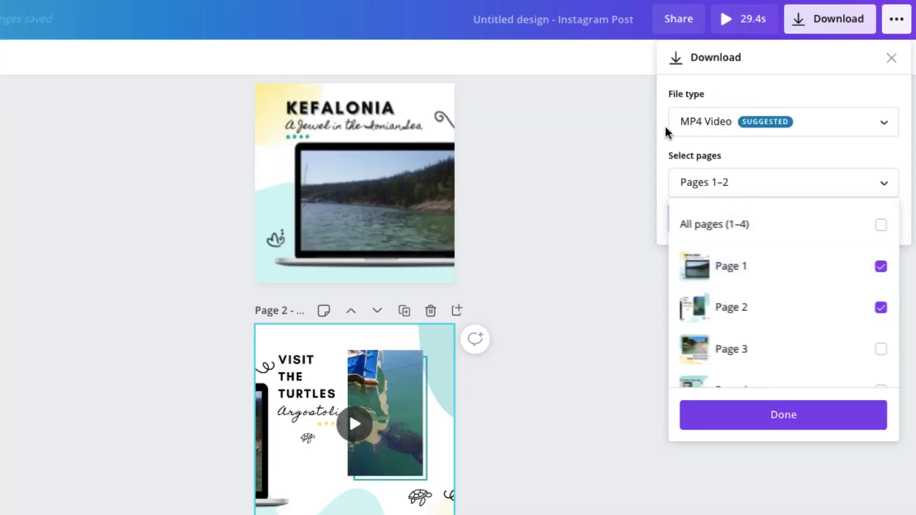
pyautogui.click(743, 429)
pyautogui.click(777, 220)
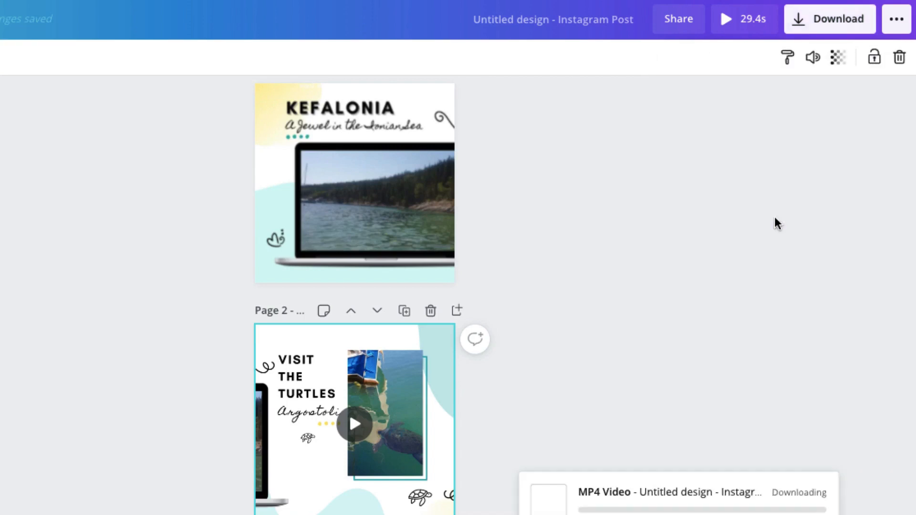
pyautogui.scroll(-8, 620, 337)
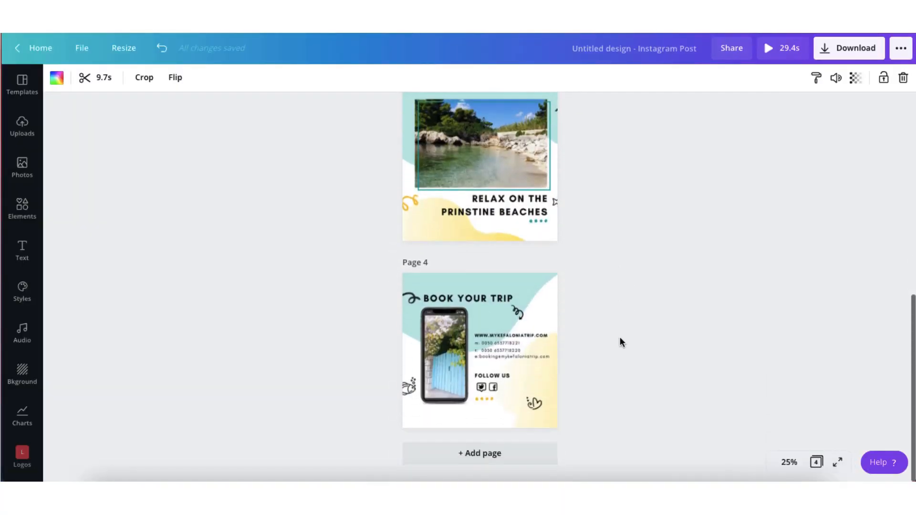
pyautogui.scroll(1, 619, 337)
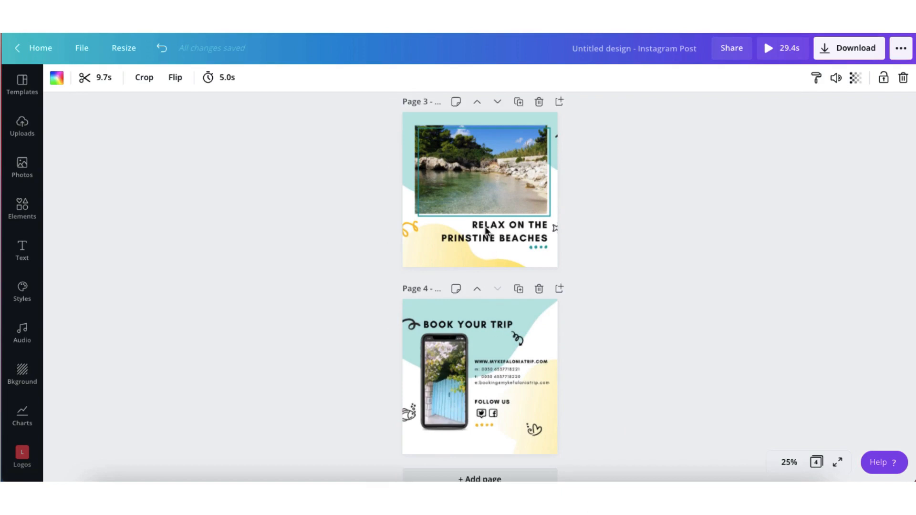
pyautogui.click(482, 372)
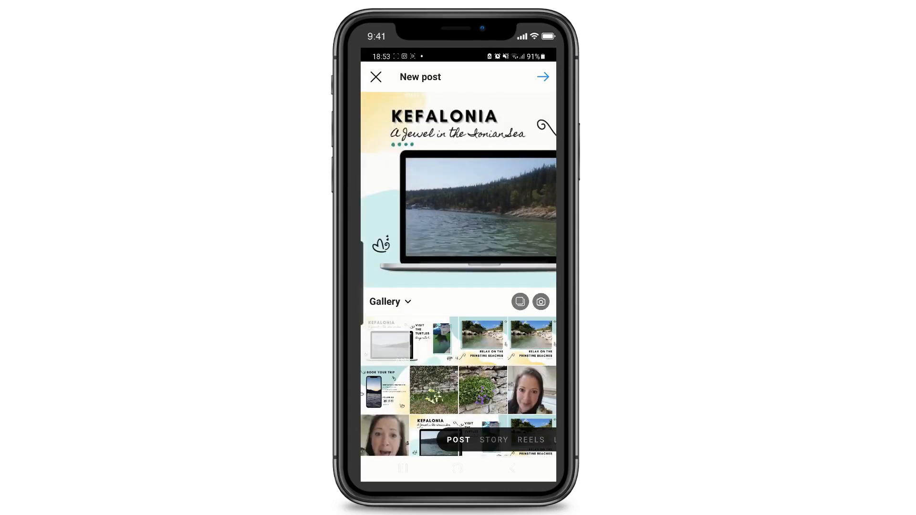
# Switch to Instagram and publish the two video slides, the beaches slide and the Book Your Trip slide in order as one multi-item post
pyautogui.click(520, 302)
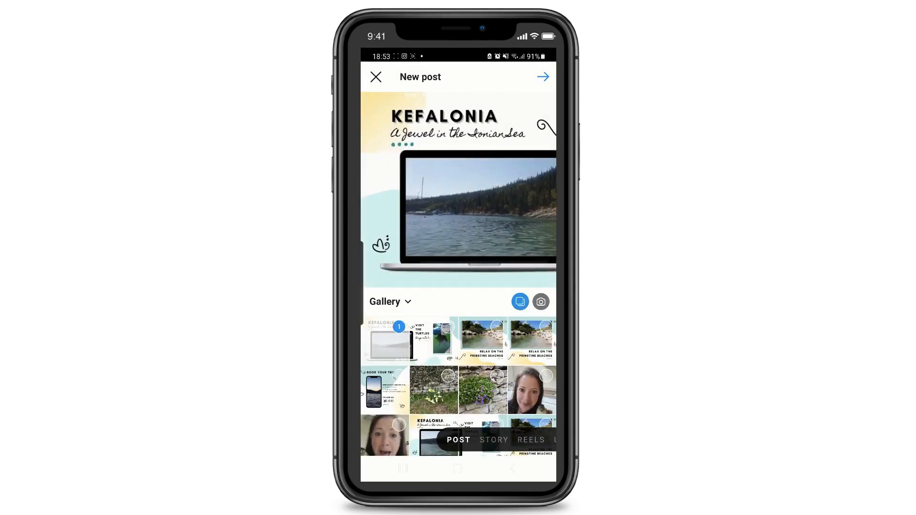
pyautogui.click(435, 341)
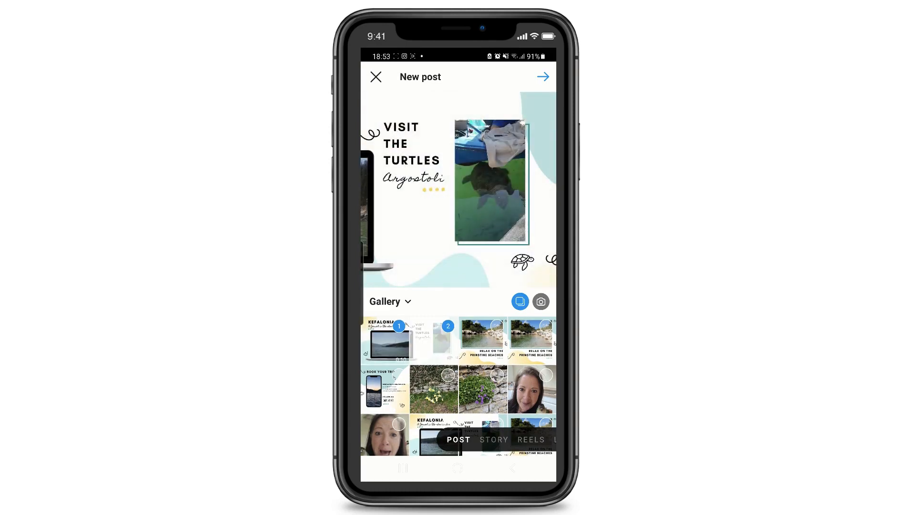
pyautogui.click(483, 341)
pyautogui.click(385, 389)
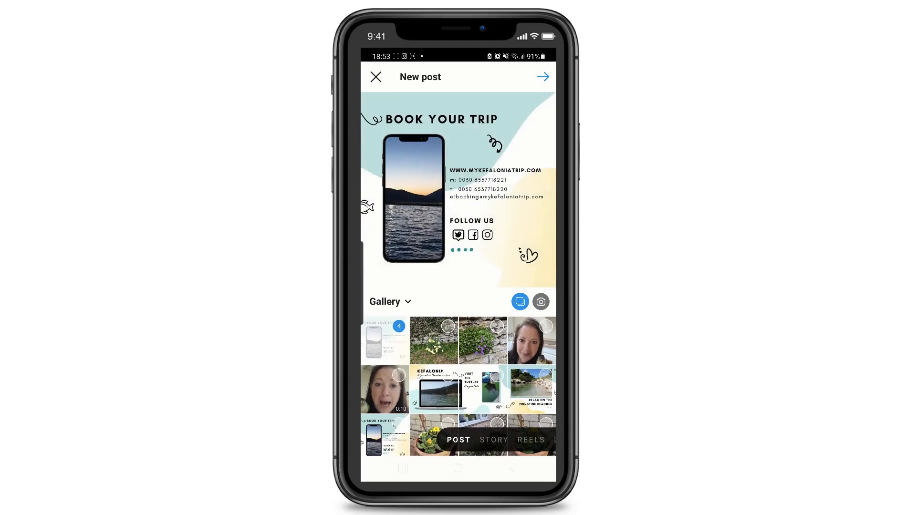
pyautogui.click(543, 77)
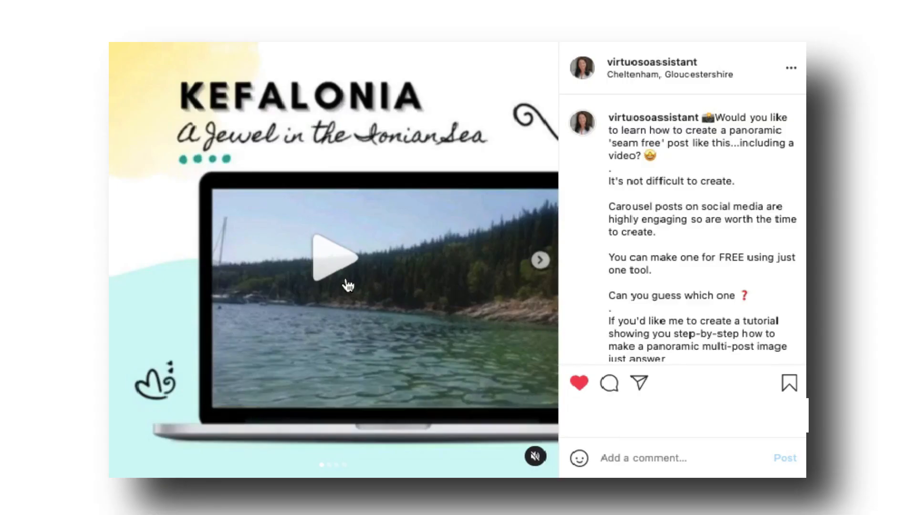
# Go through the published Kefalonia carousel post slide by slide to check the seamless transitions
pyautogui.click(348, 283)
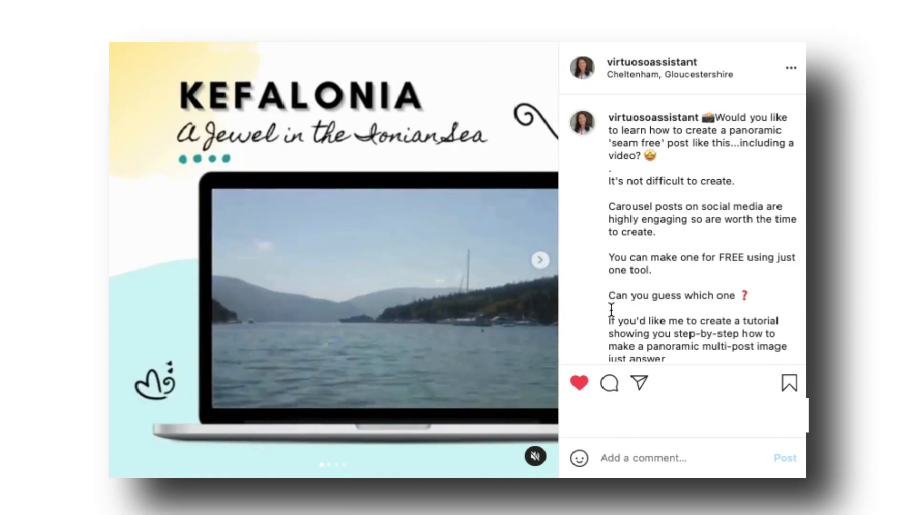
pyautogui.click(540, 261)
pyautogui.click(540, 262)
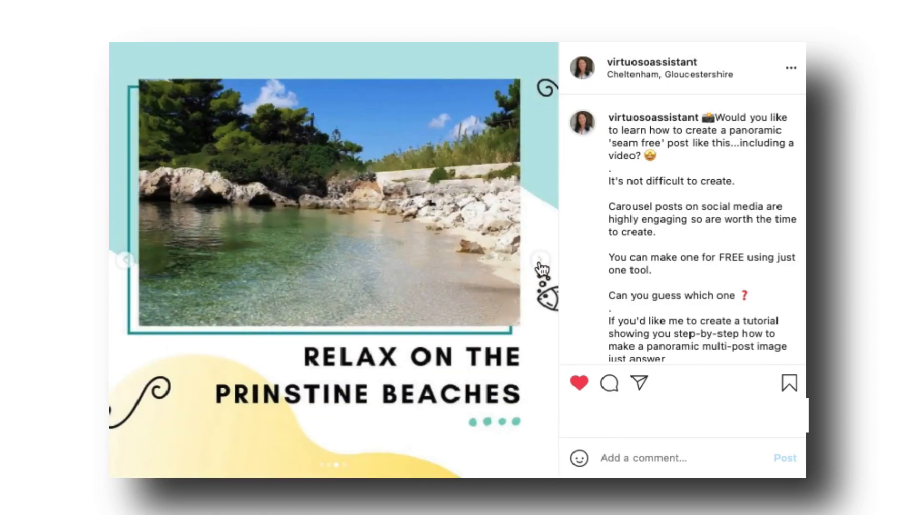
pyautogui.click(540, 262)
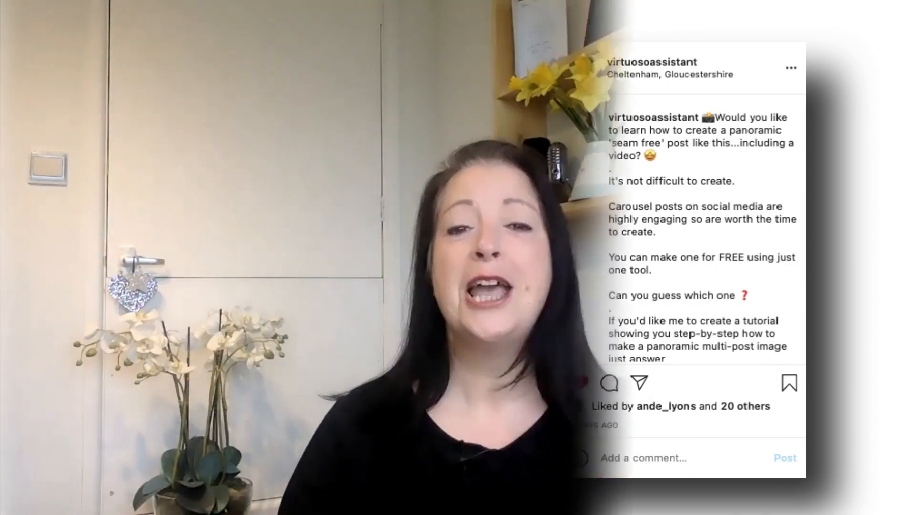